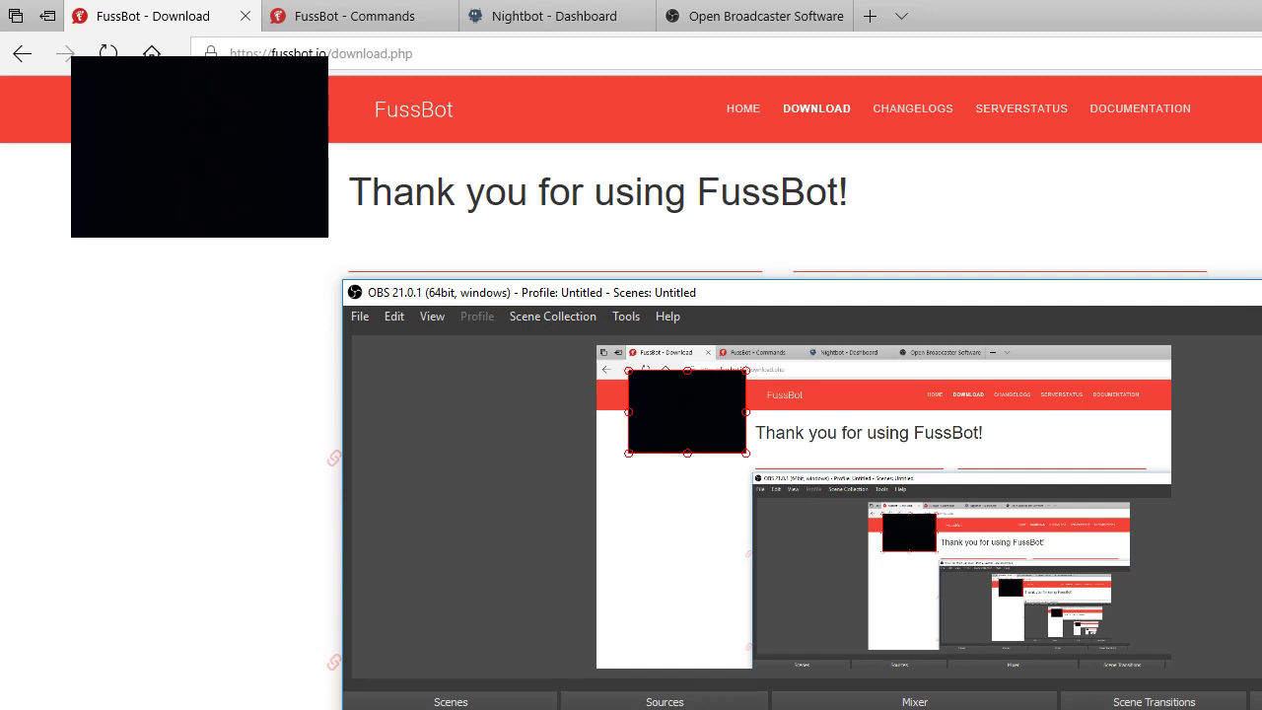
Step: Switch to the FussBot window and open its account authentication settings
key(alt+Tab)
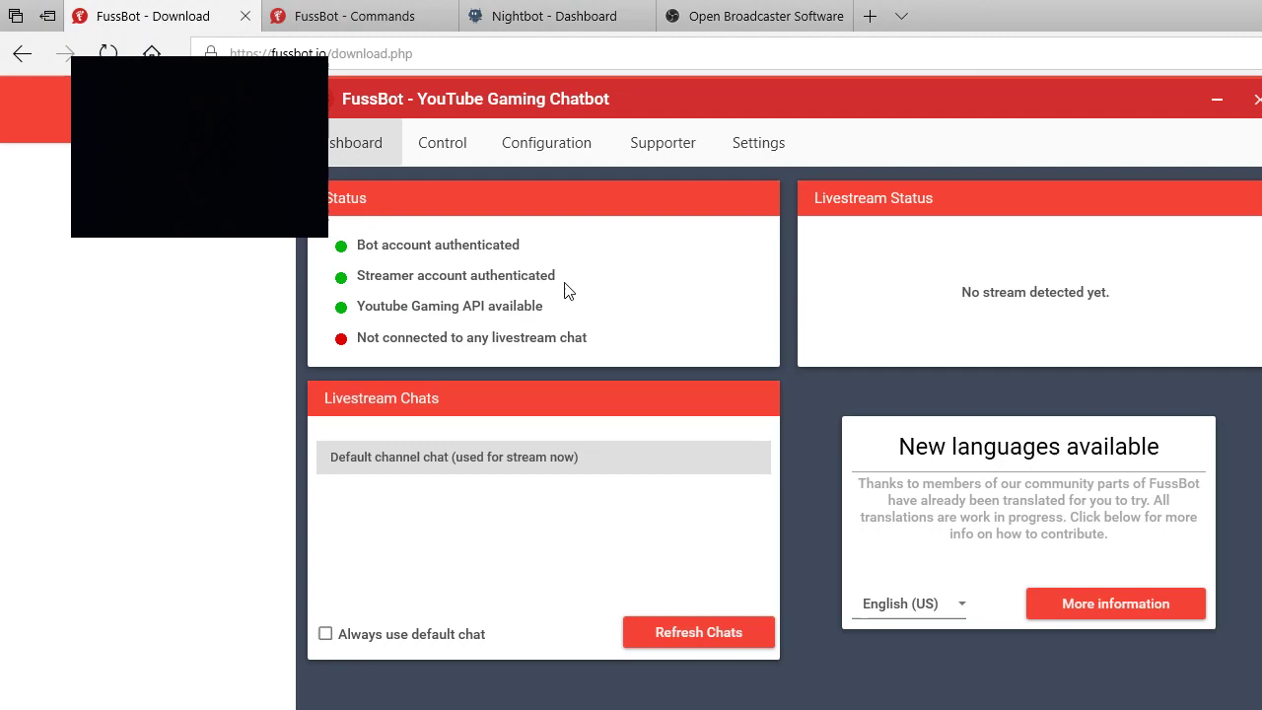
click(778, 157)
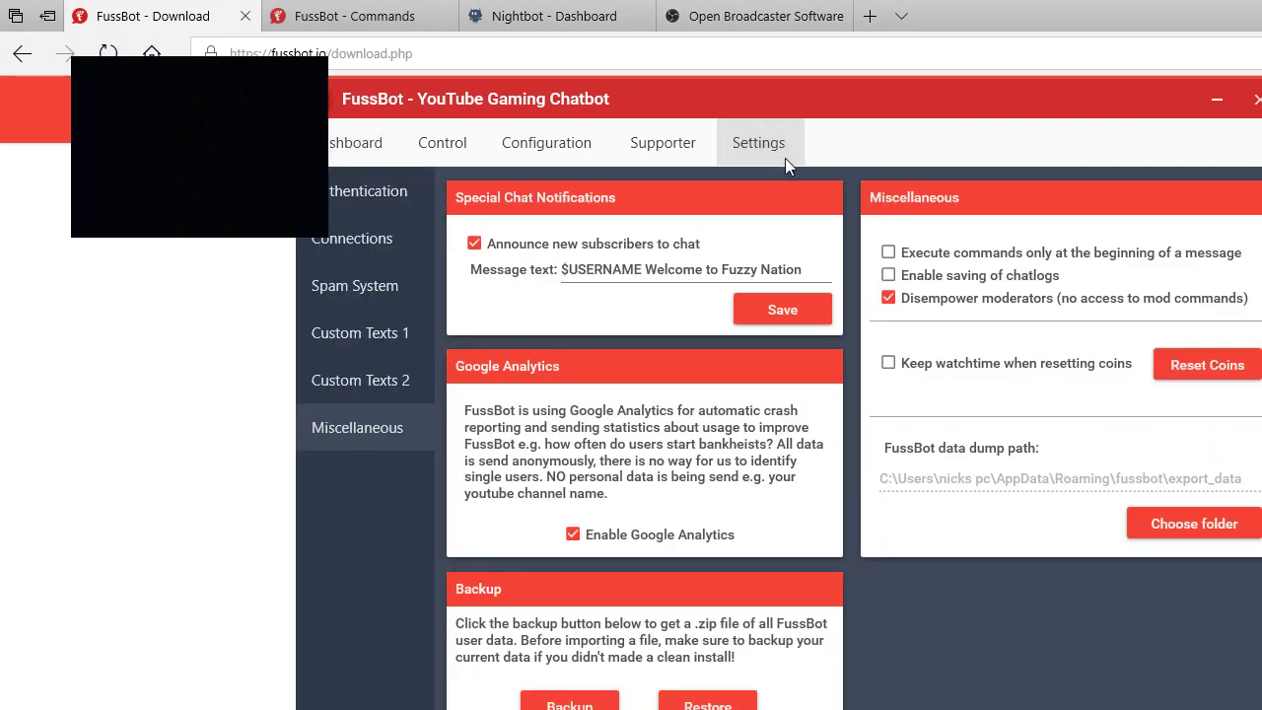
click(352, 160)
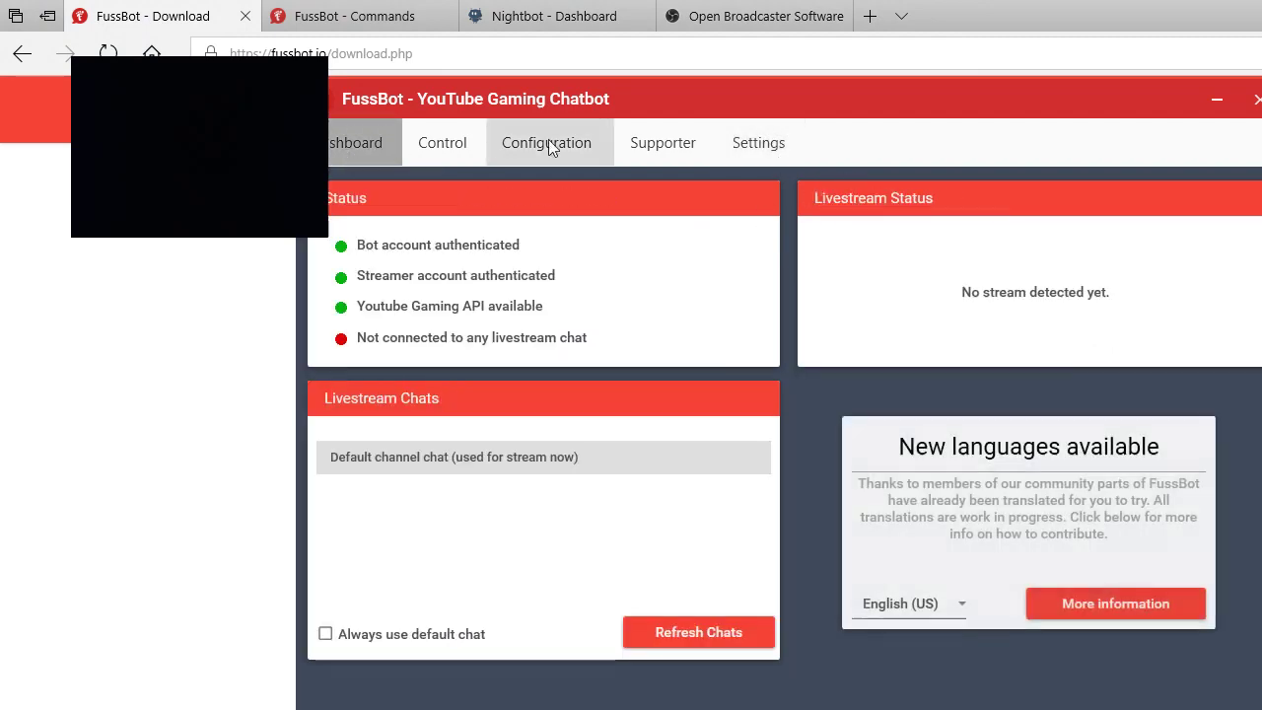
click(756, 146)
click(406, 209)
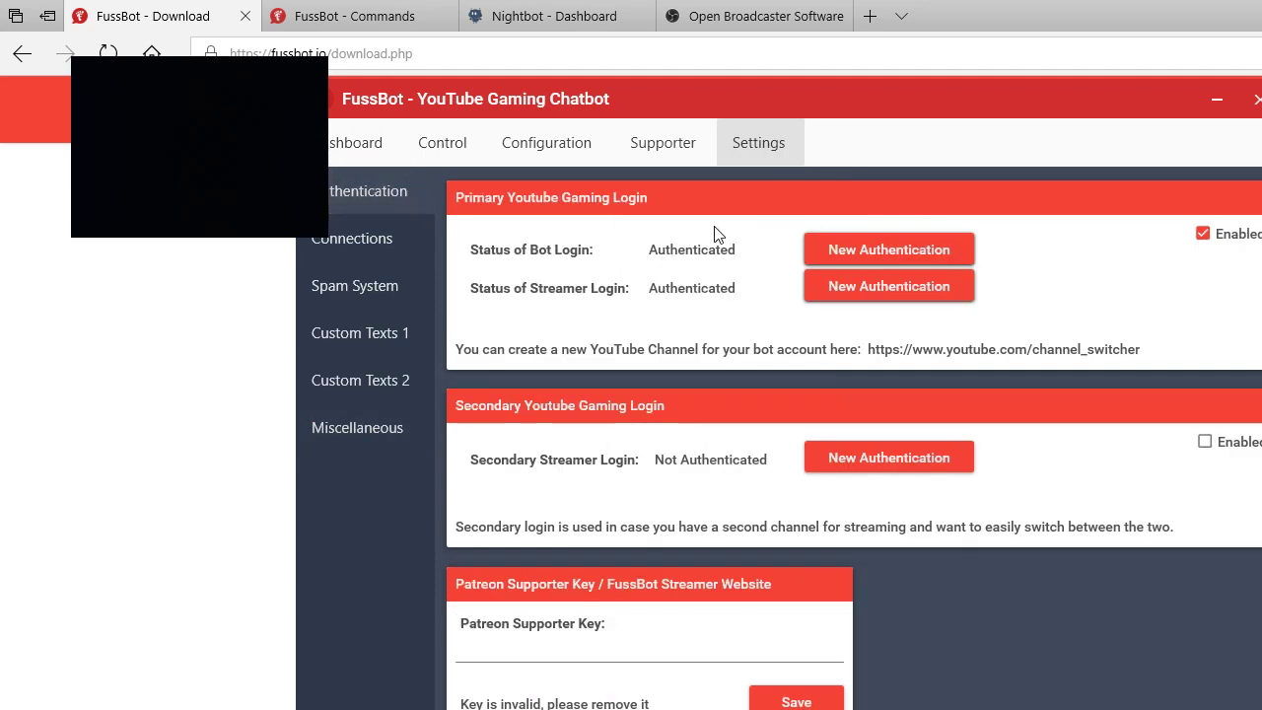
Step: Renew the primary bot login's authentication using the Google account marked Youtube and allow access
click(848, 258)
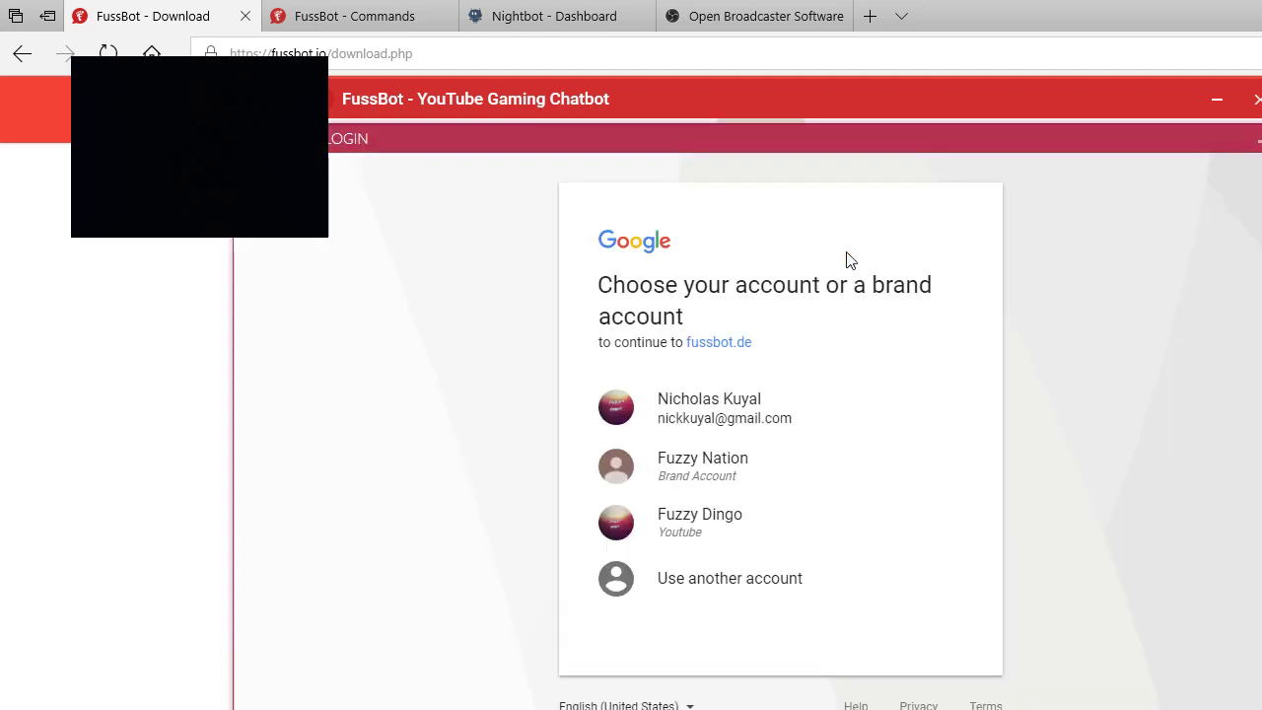
click(727, 522)
click(921, 580)
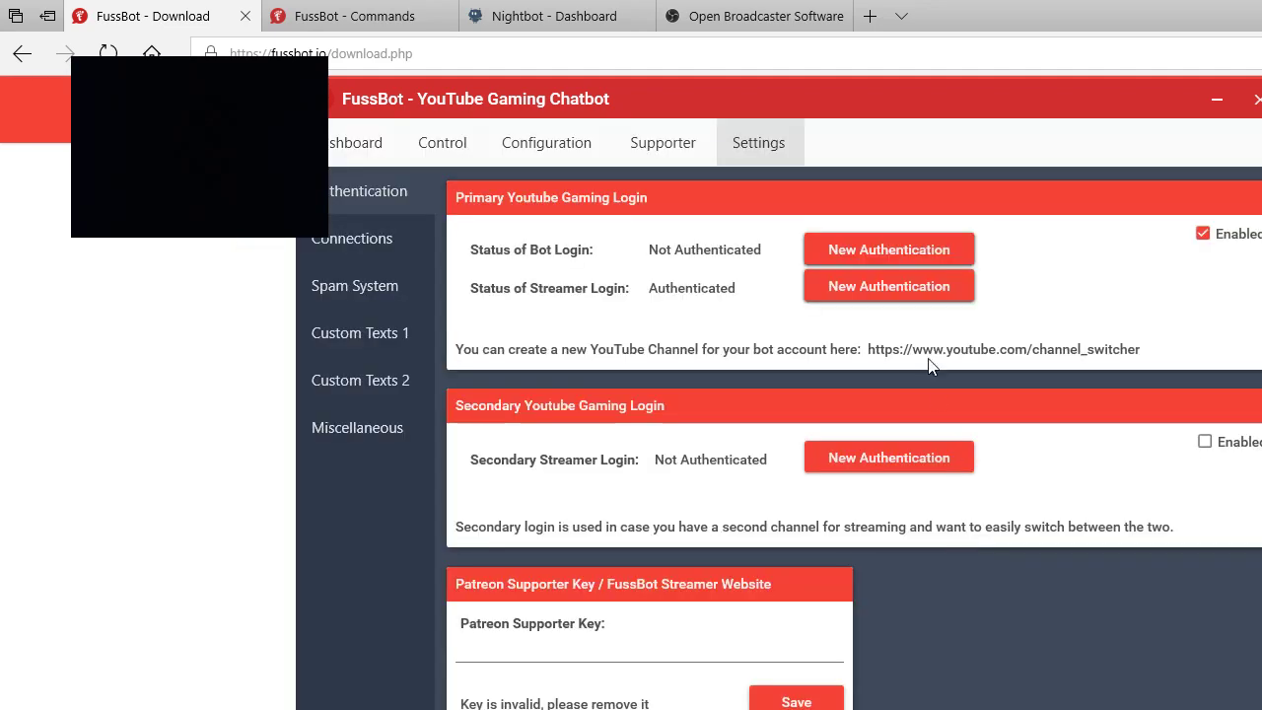
Step: Try twice to renew the primary streamer login's authentication with the Google account marked Youtube, allowing access
click(893, 285)
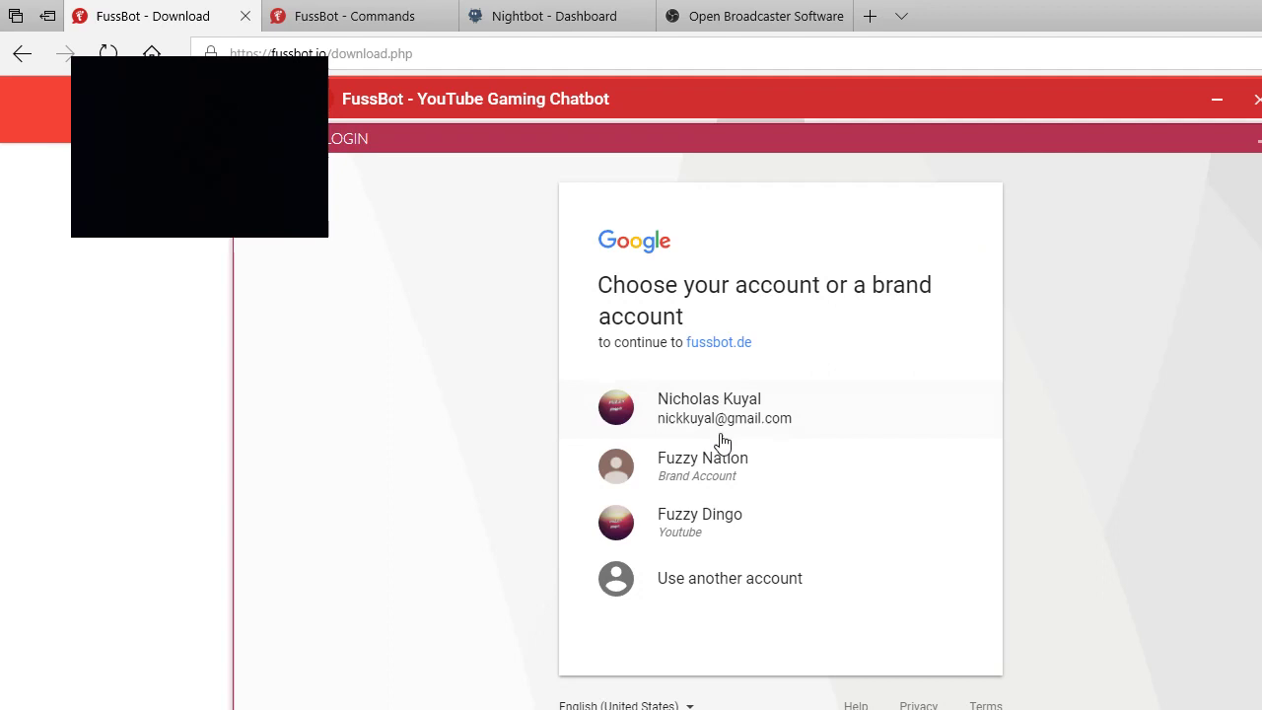
click(695, 515)
click(919, 581)
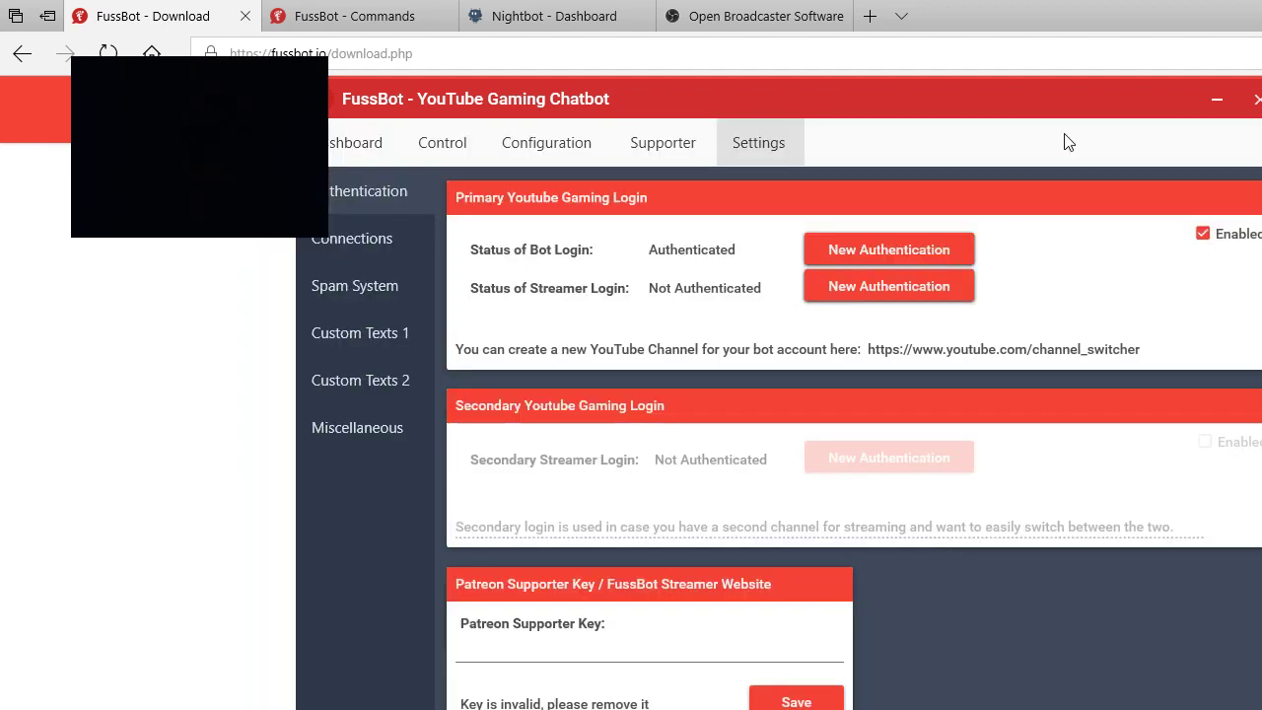
click(856, 298)
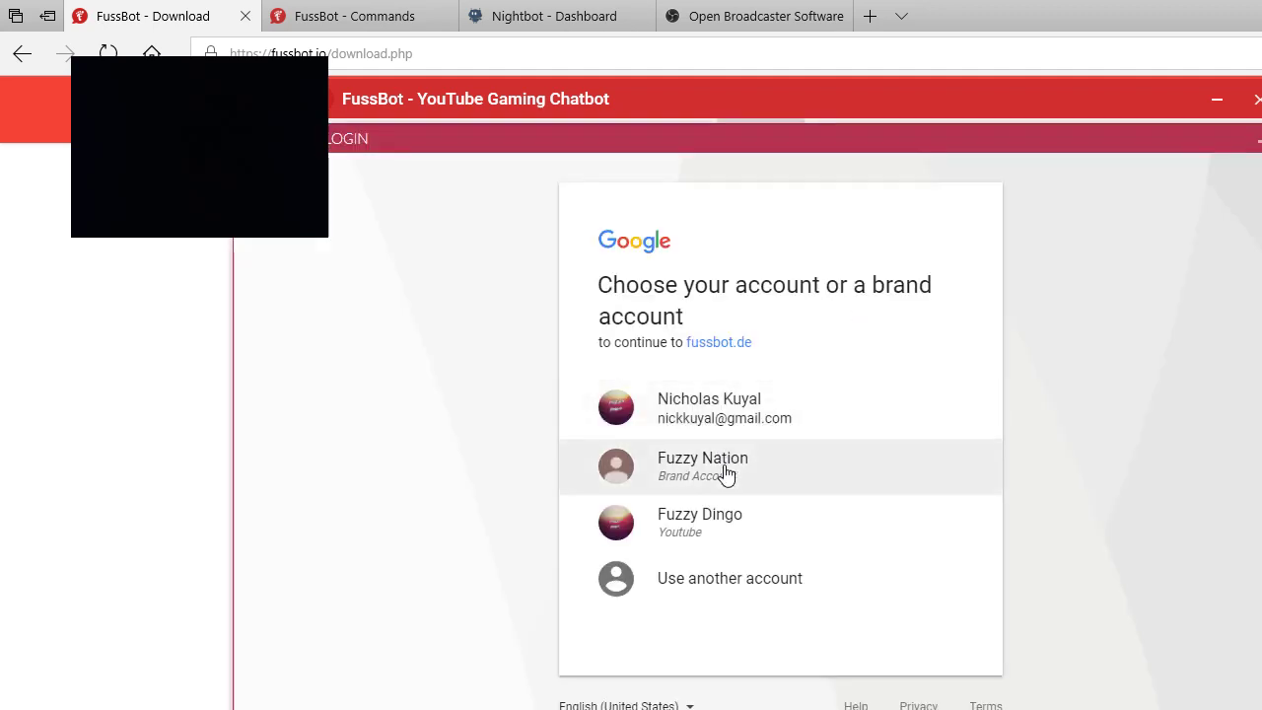
click(755, 532)
click(922, 586)
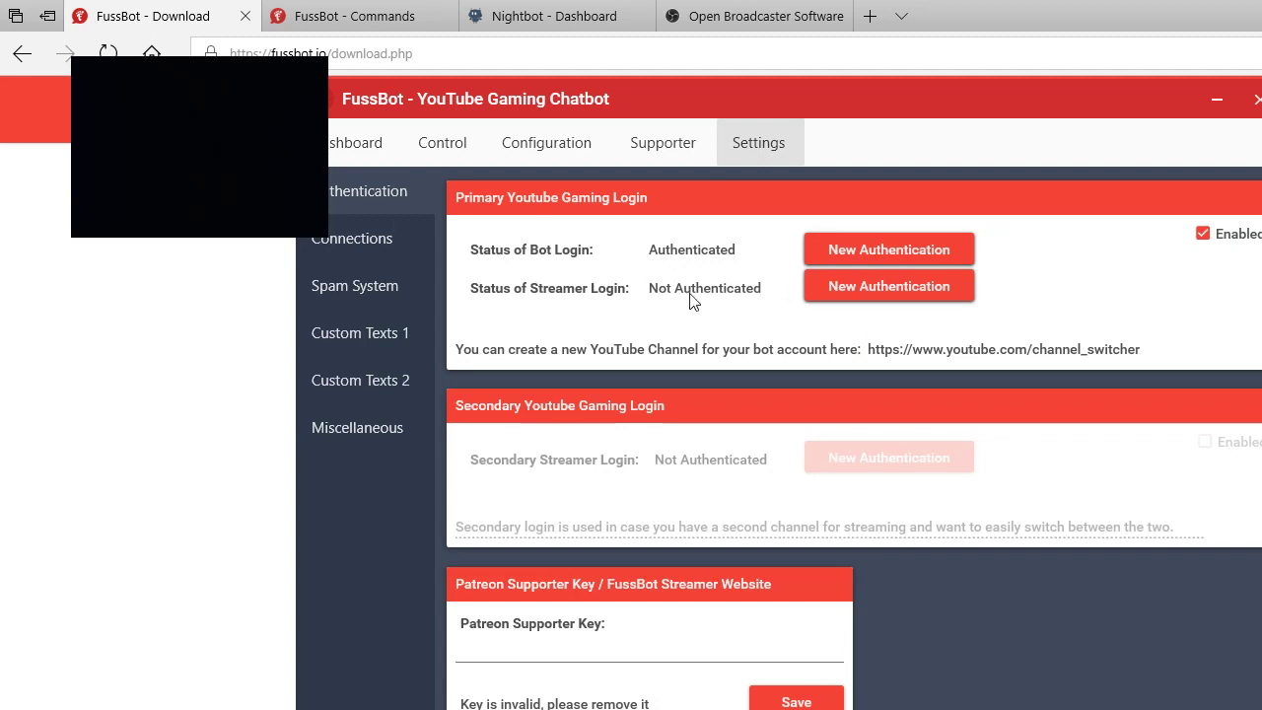
Step: Look over the external service connections, the supporter page and the dashboard's account status
click(413, 233)
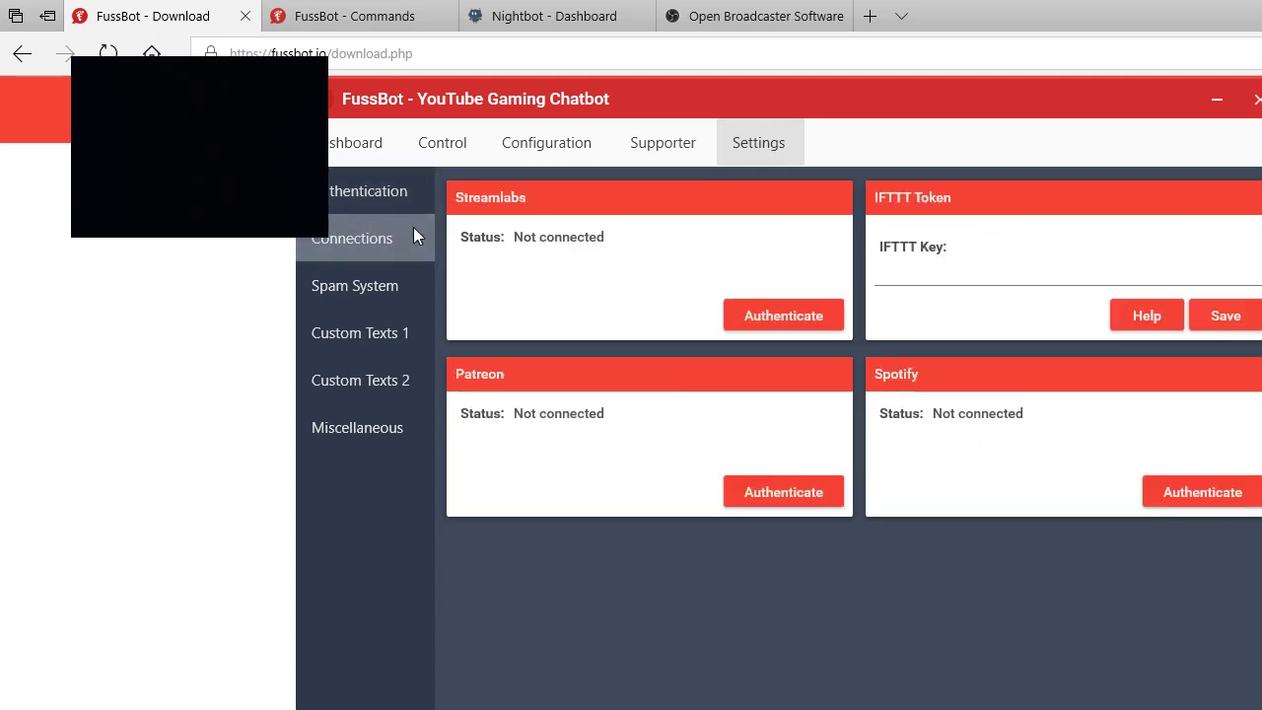
click(684, 148)
click(390, 139)
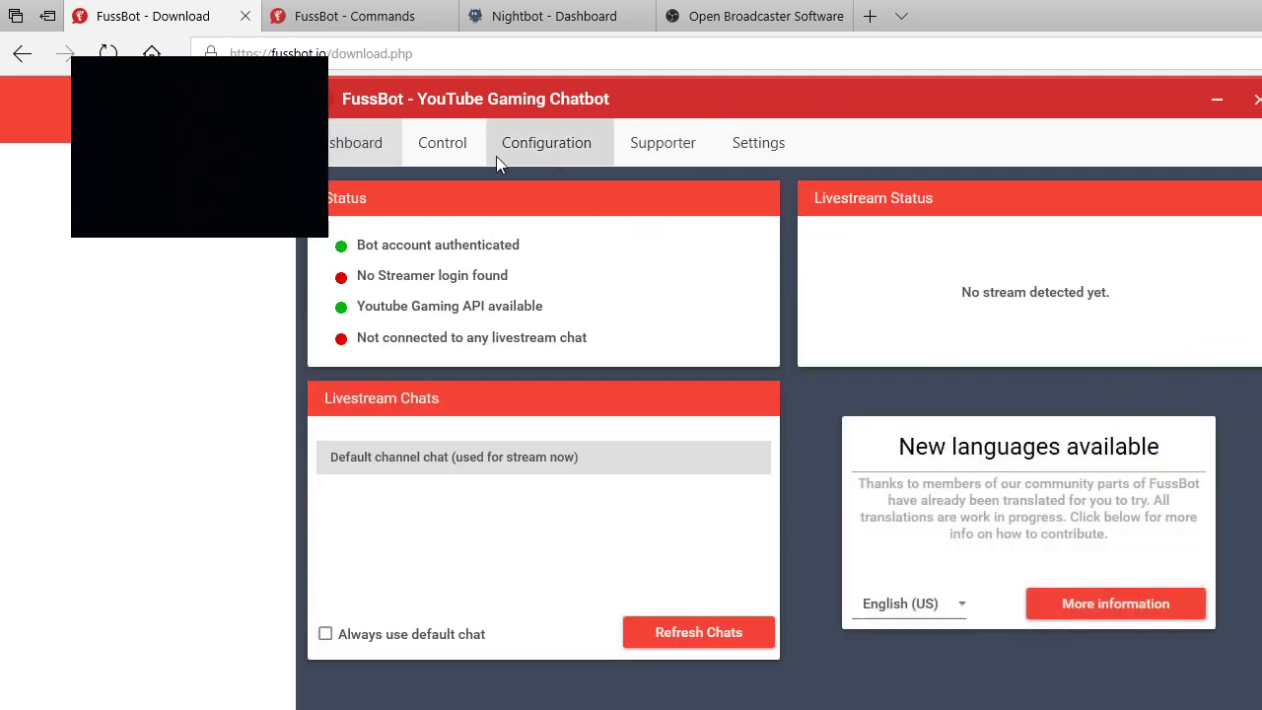
Step: Open the Coins System configuration and examine the currency name and short form fields
click(463, 148)
click(522, 145)
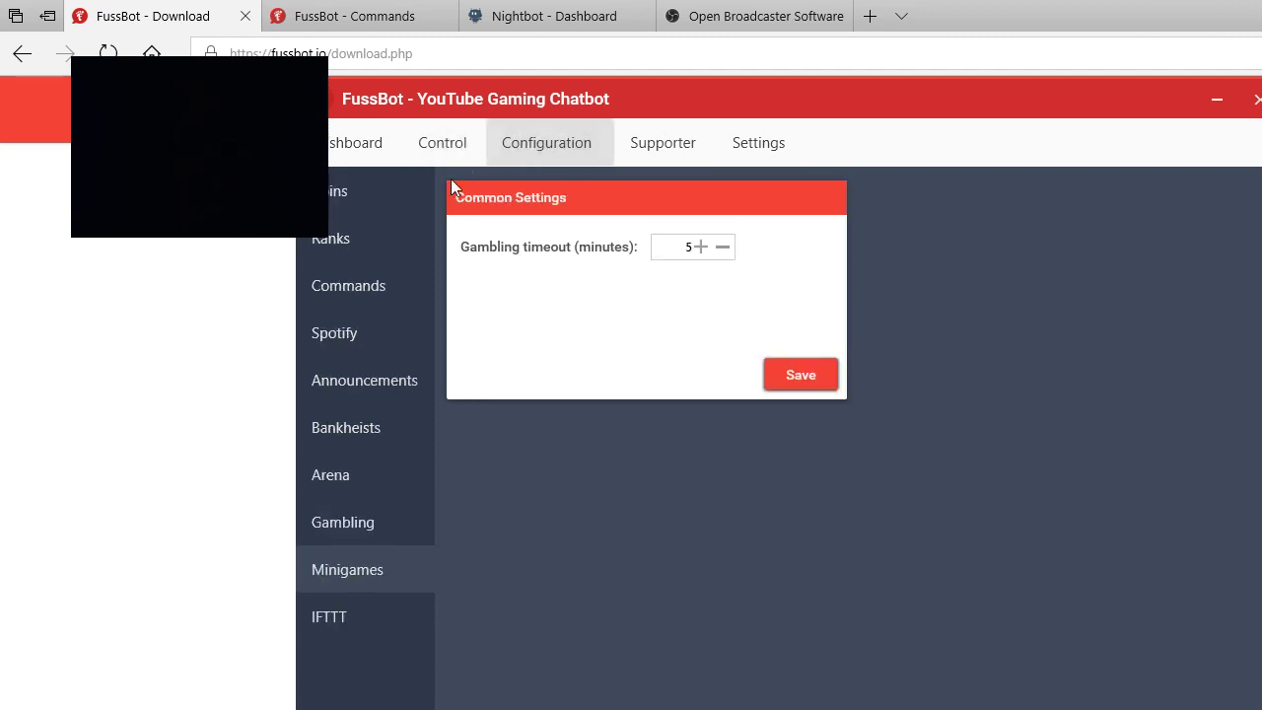
click(374, 195)
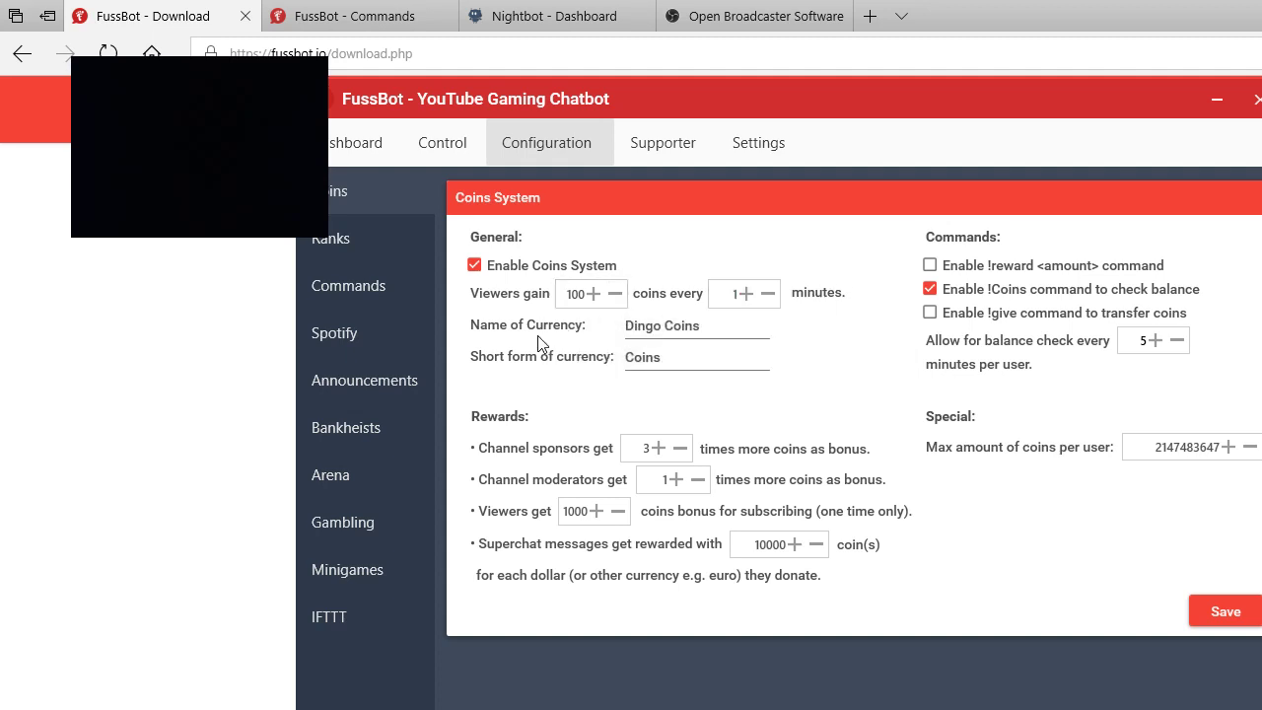
click(669, 335)
click(639, 353)
click(797, 374)
Step: Examine the Miscellaneous settings, including subscriber announcements and the option that disempowers moderators
click(769, 148)
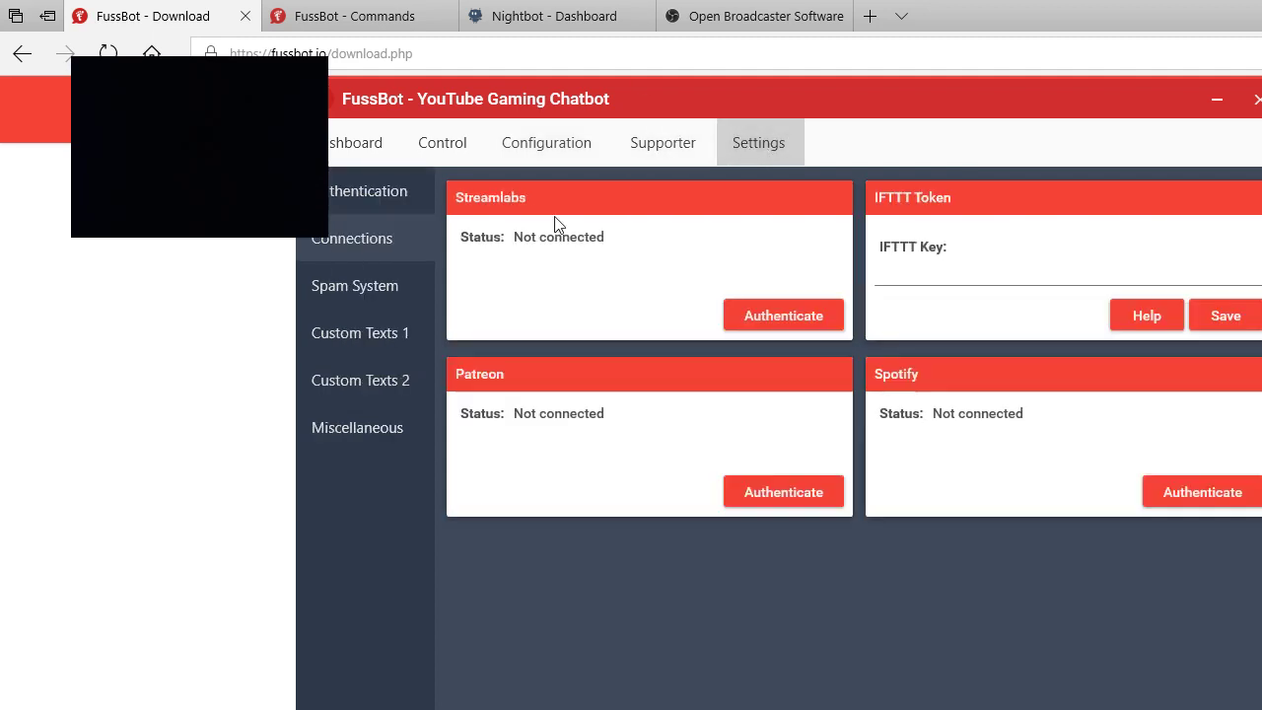
click(388, 409)
click(889, 297)
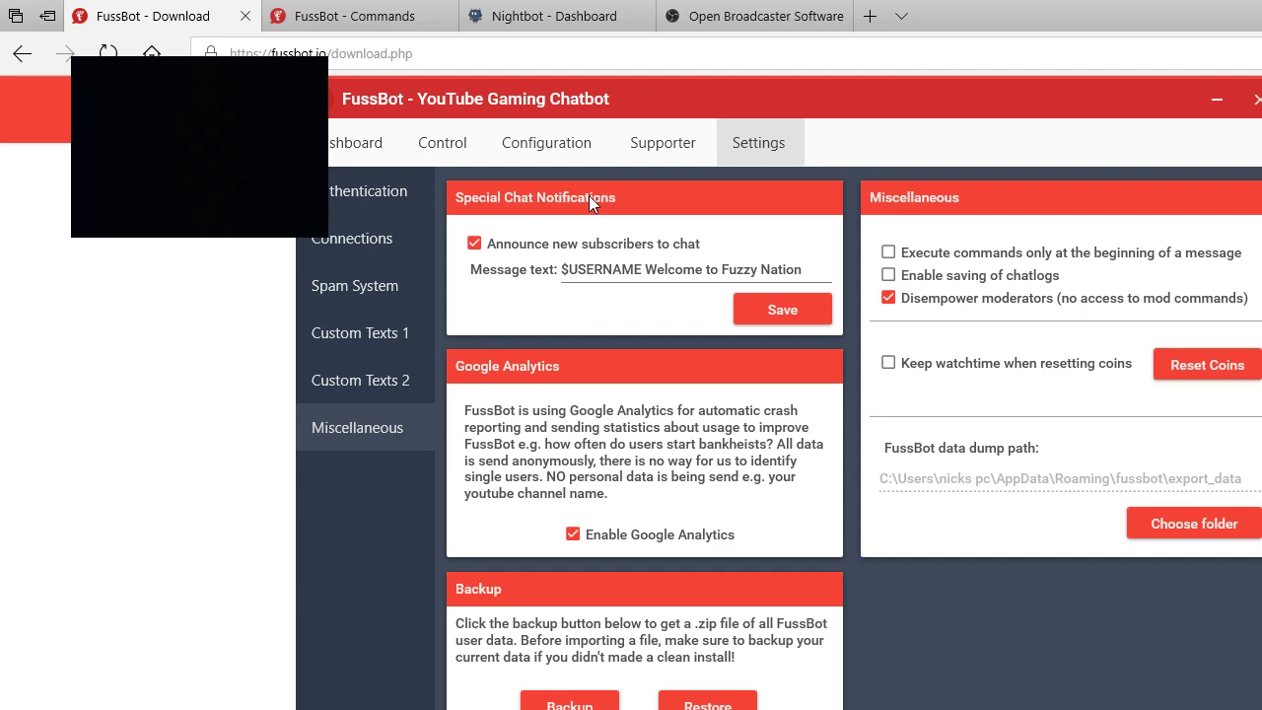
Step: Examine both custom text pages, including the superchat donation message in the coins section
click(383, 383)
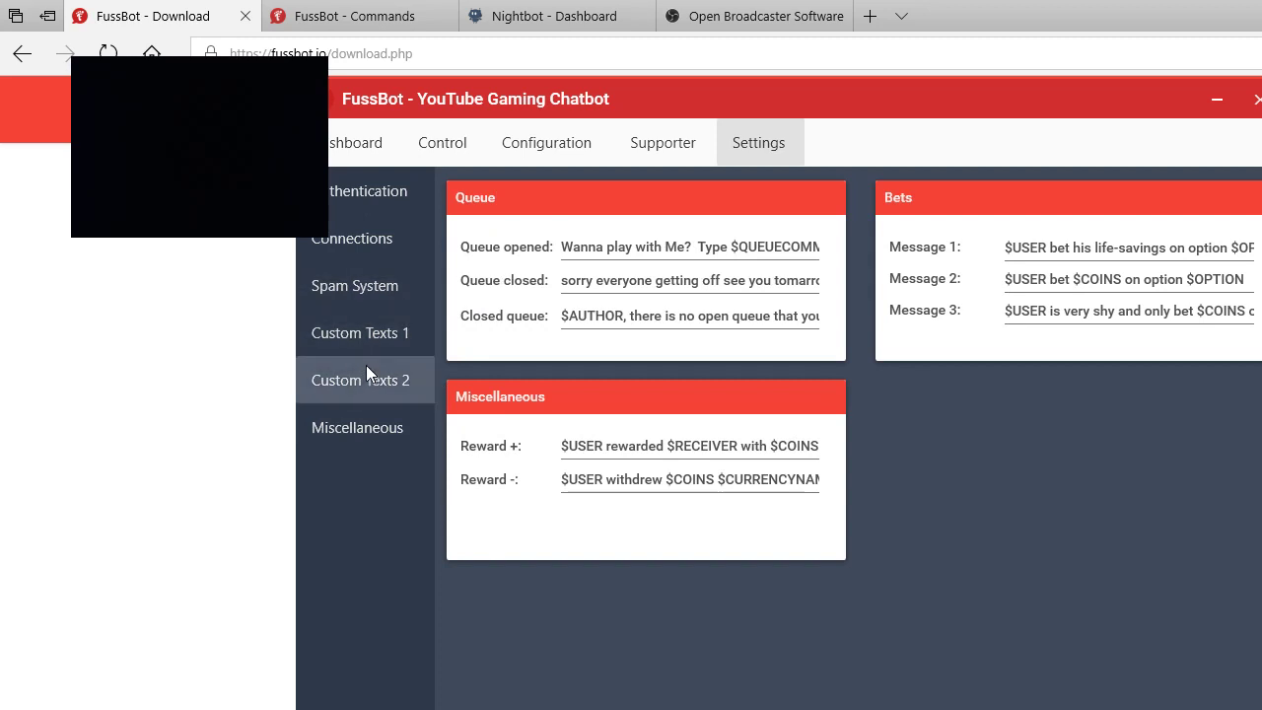
click(402, 331)
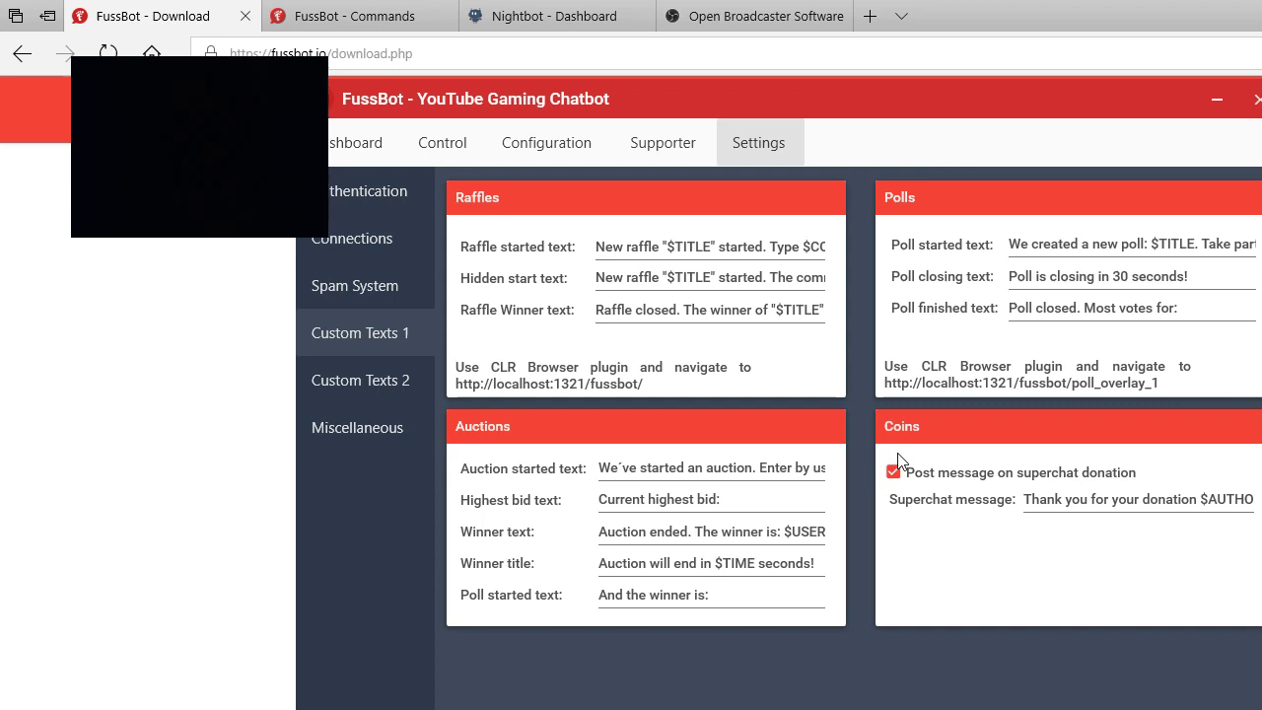
click(1041, 503)
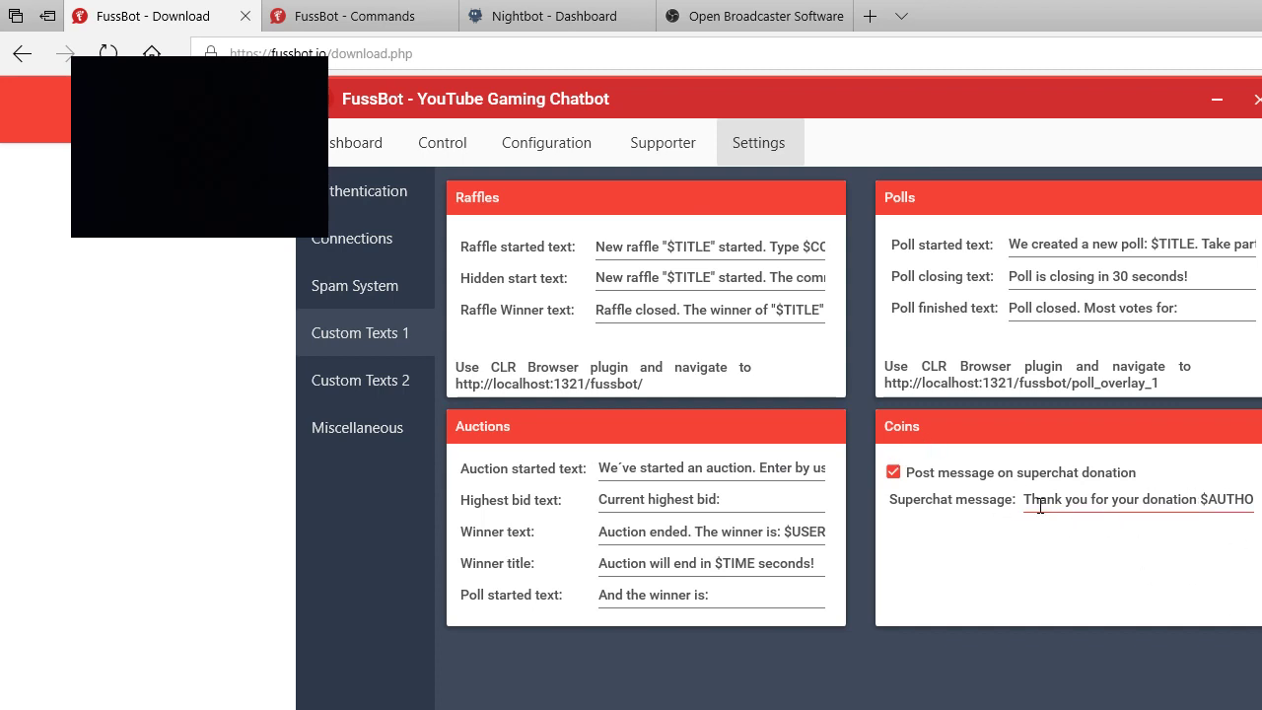
Step: Read through the spam protection blacklist, and revisit the connection and authentication settings
click(302, 287)
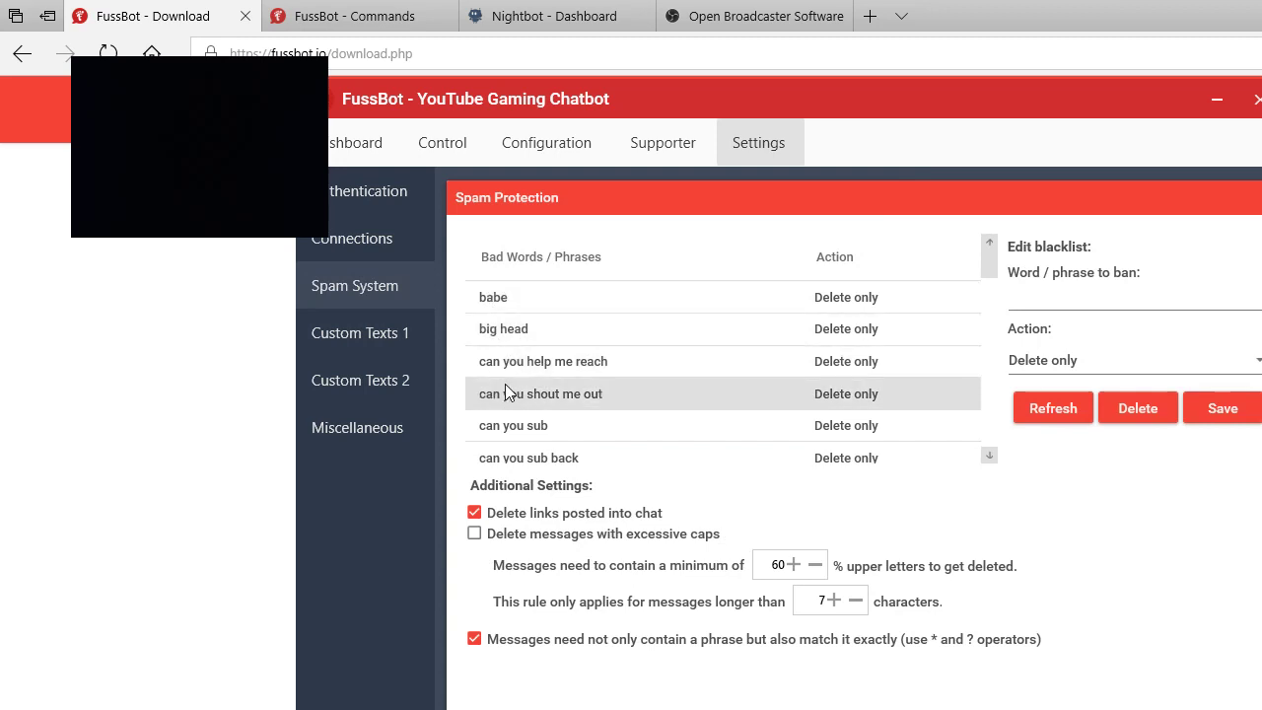
scroll(506, 386, down, 5)
scroll(509, 396, down, 10)
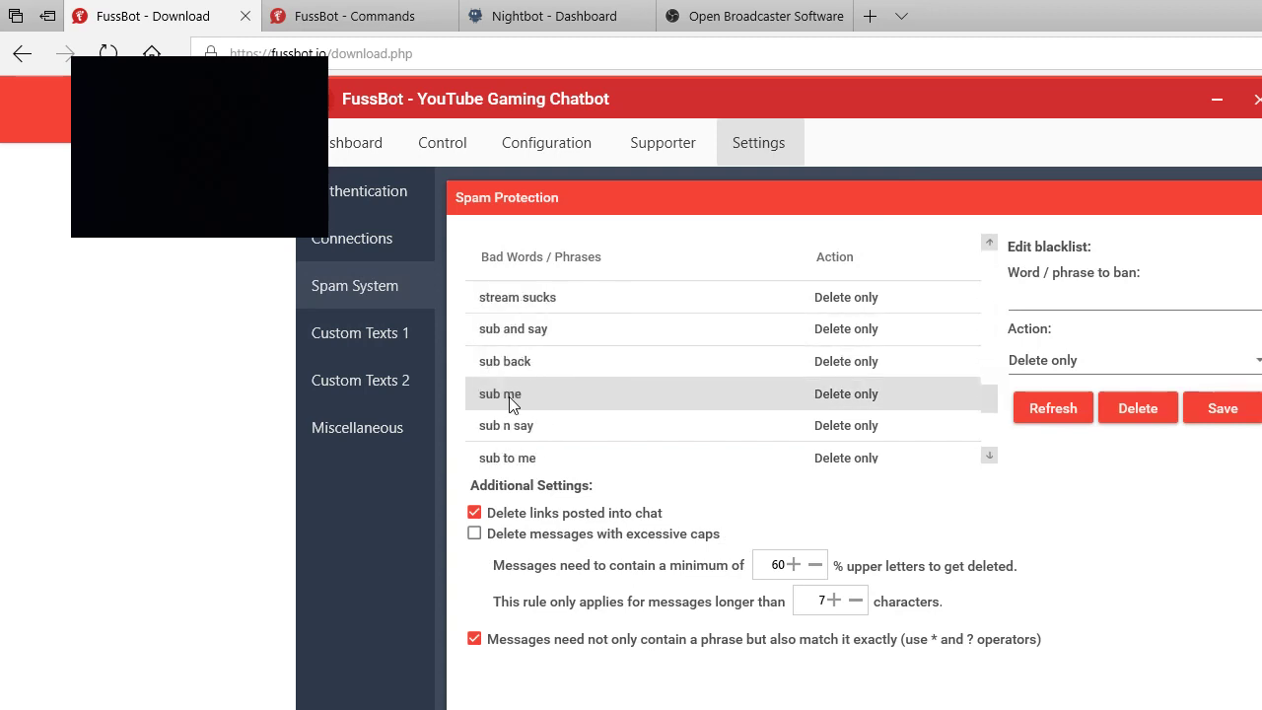
click(365, 254)
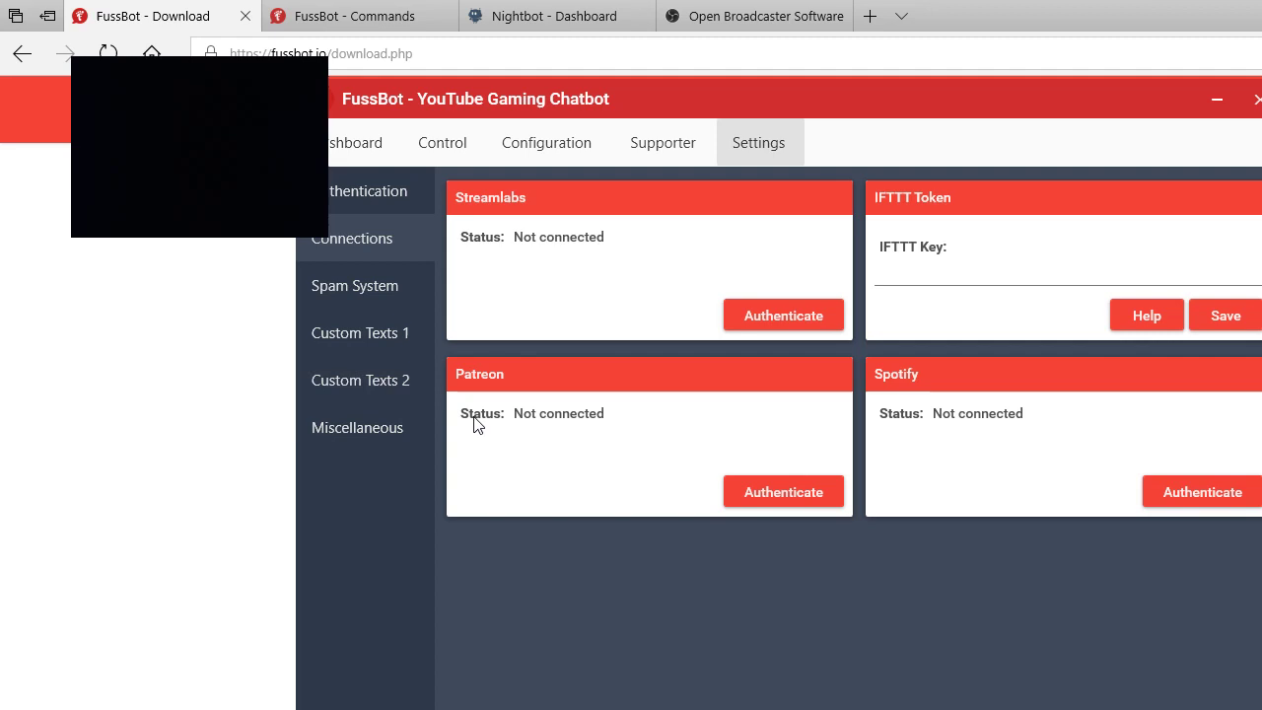
click(403, 192)
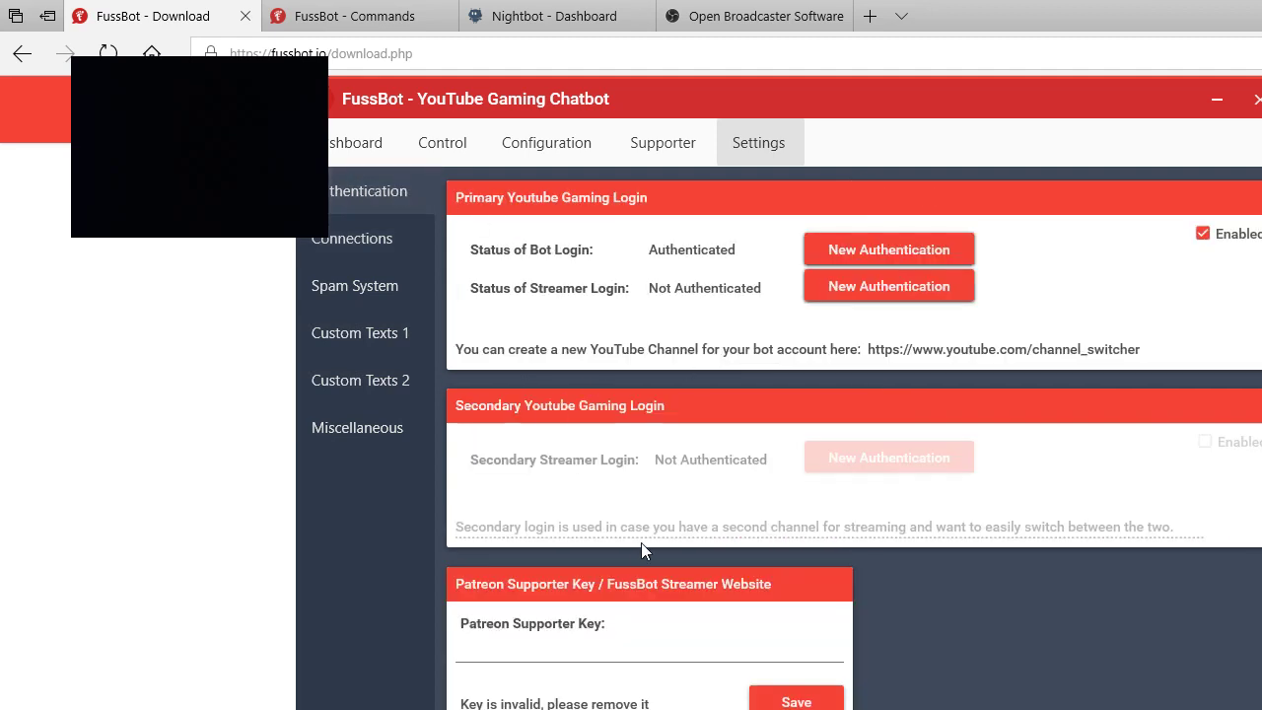
Step: Look through the supporter features: info, donations, Patreon, settings, loyalty shop, purchases and quotes
click(655, 148)
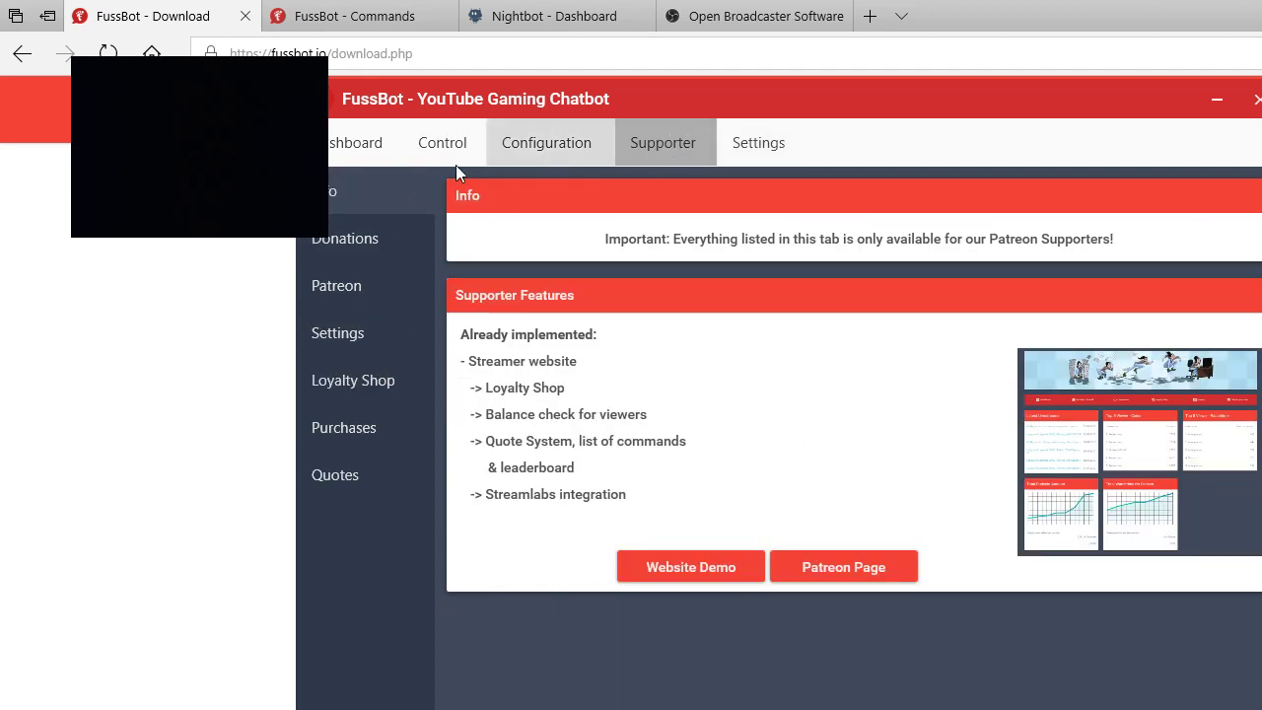
click(360, 241)
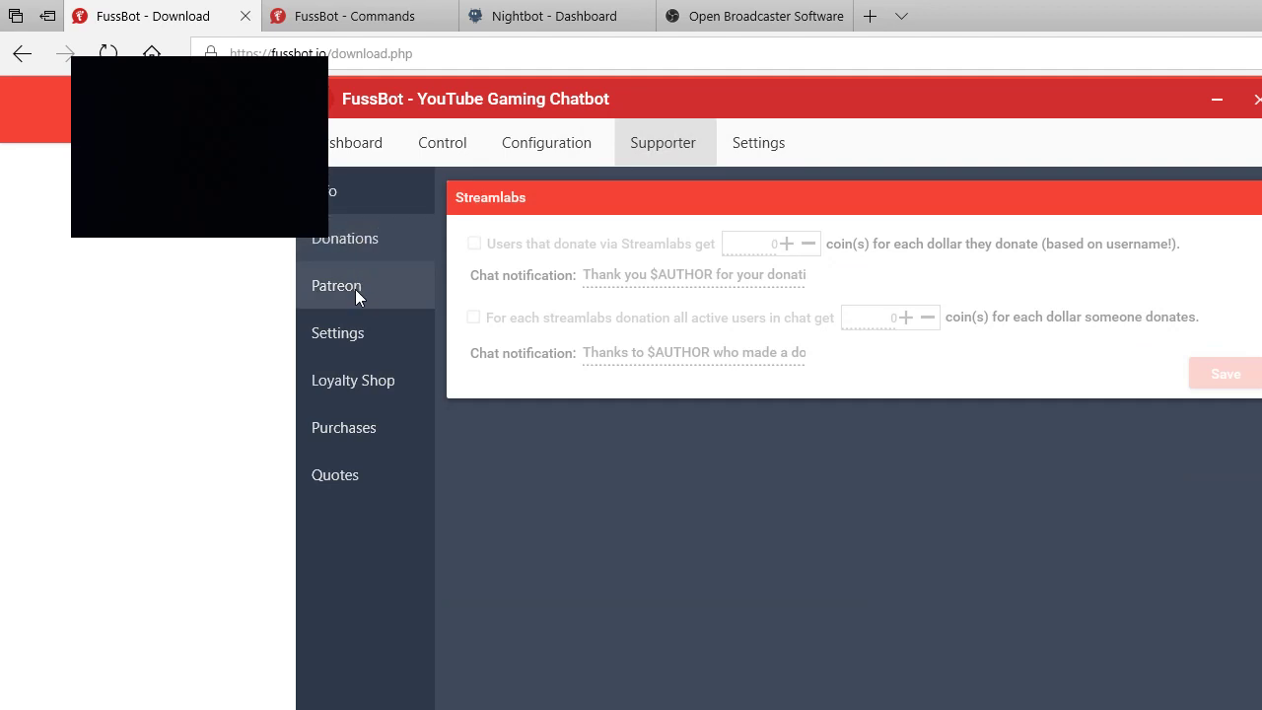
click(355, 289)
click(355, 328)
click(359, 384)
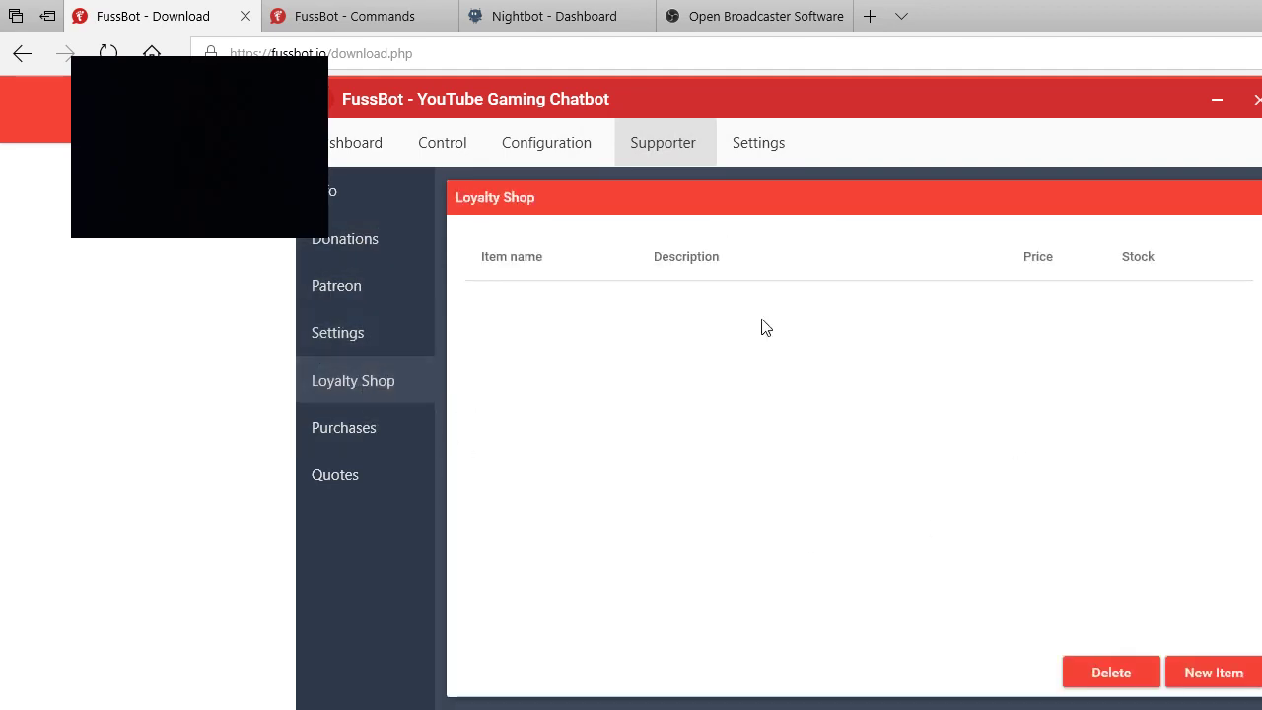
click(367, 436)
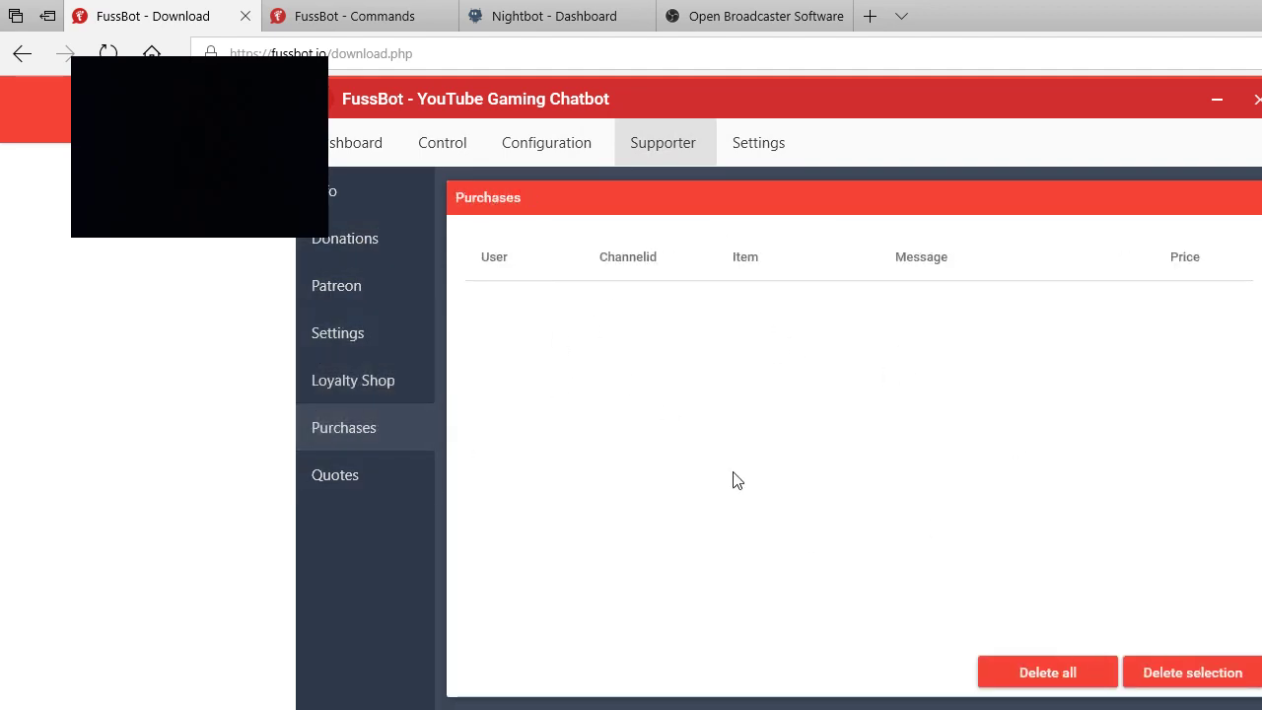
click(355, 478)
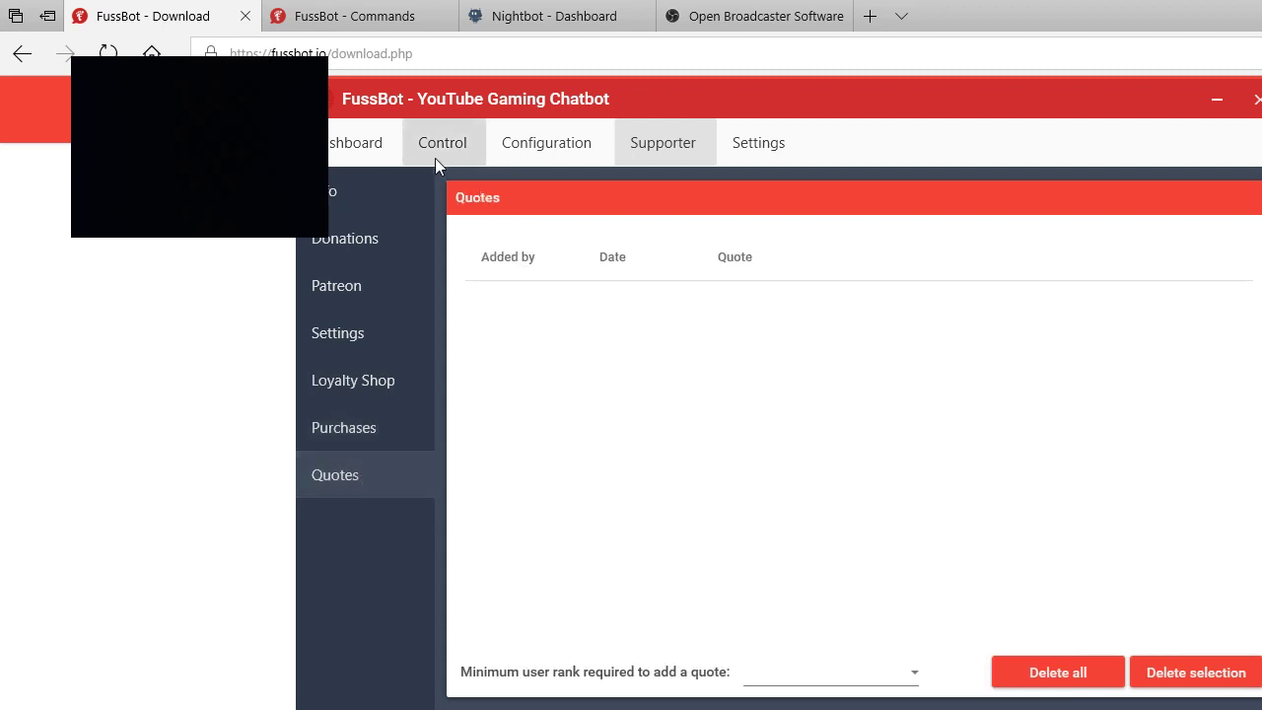
Step: Review the coins configuration and the full rank list with its required watchtime hours
click(583, 150)
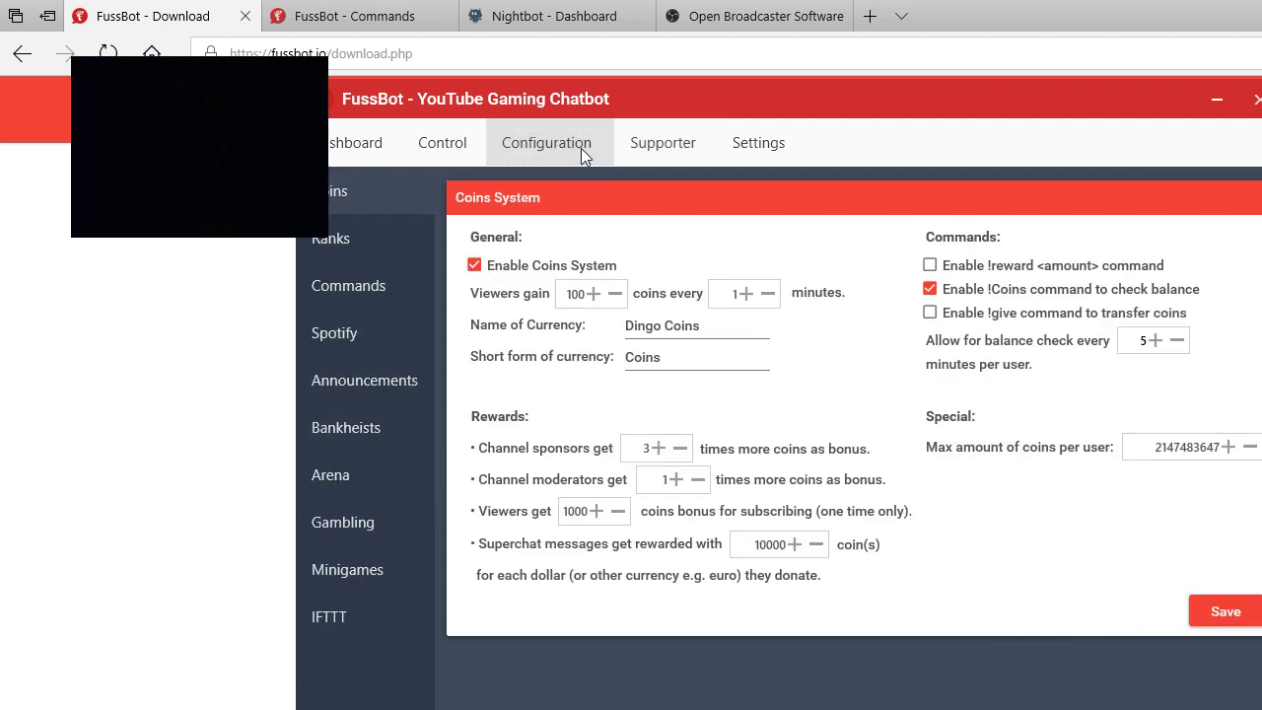
click(355, 243)
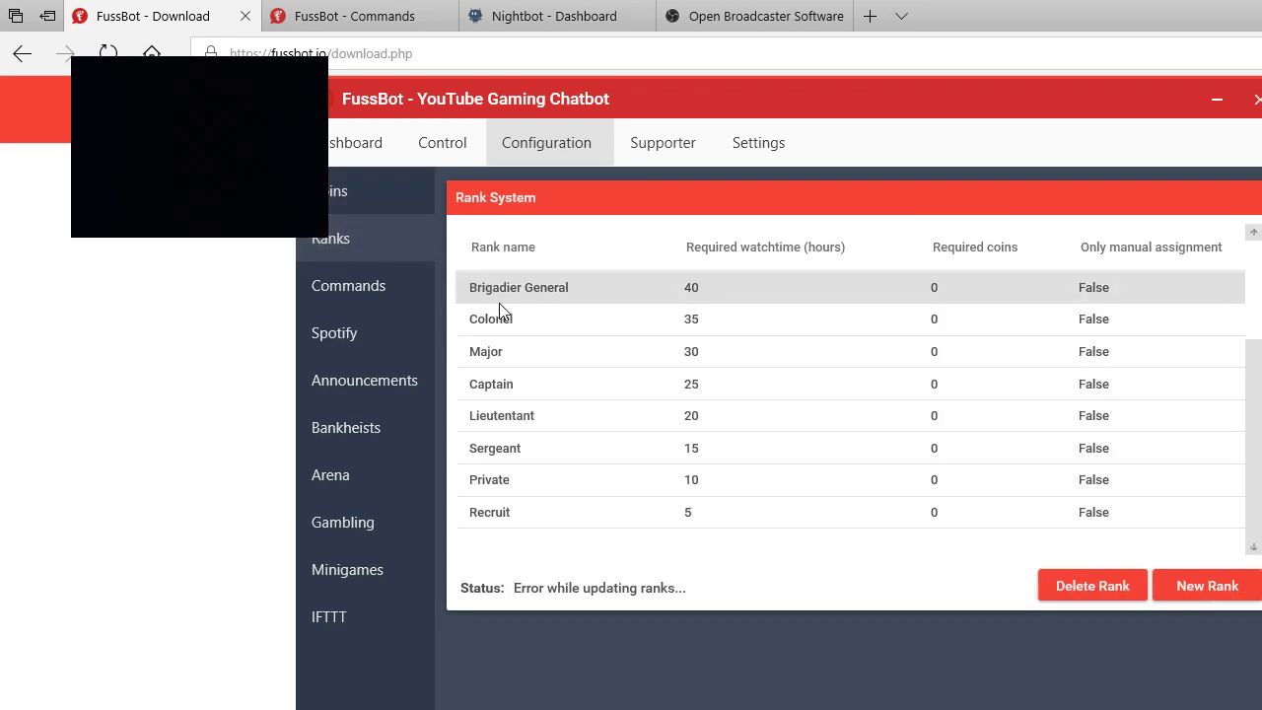
scroll(699, 377, up, 3)
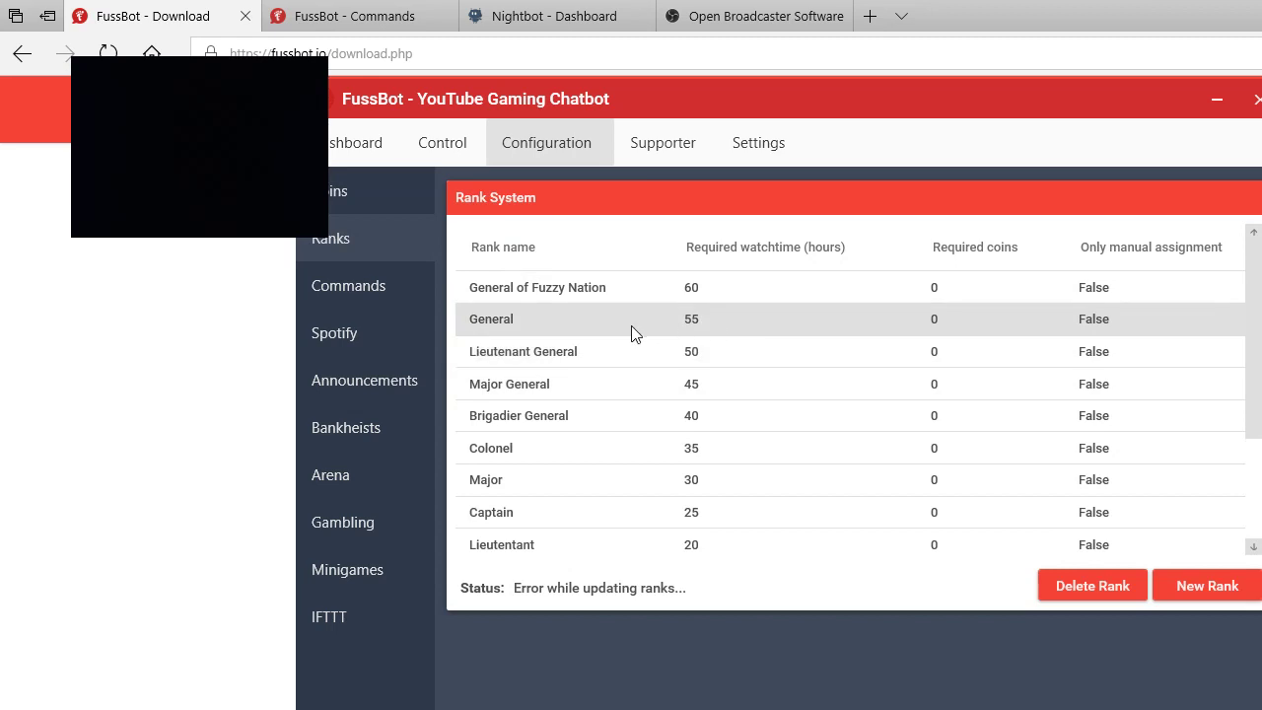
scroll(702, 446, down, 3)
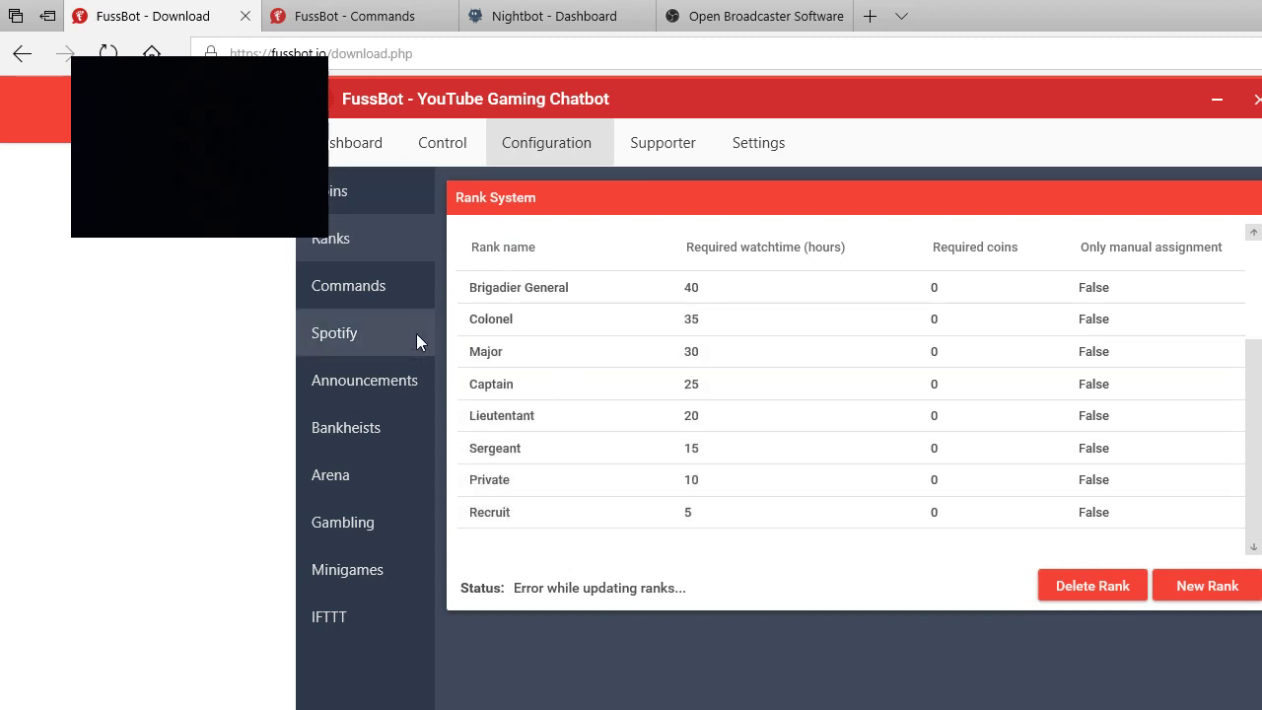
Step: Open the custom commands list, inspect the blank form for adding a command, and cancel it
click(406, 285)
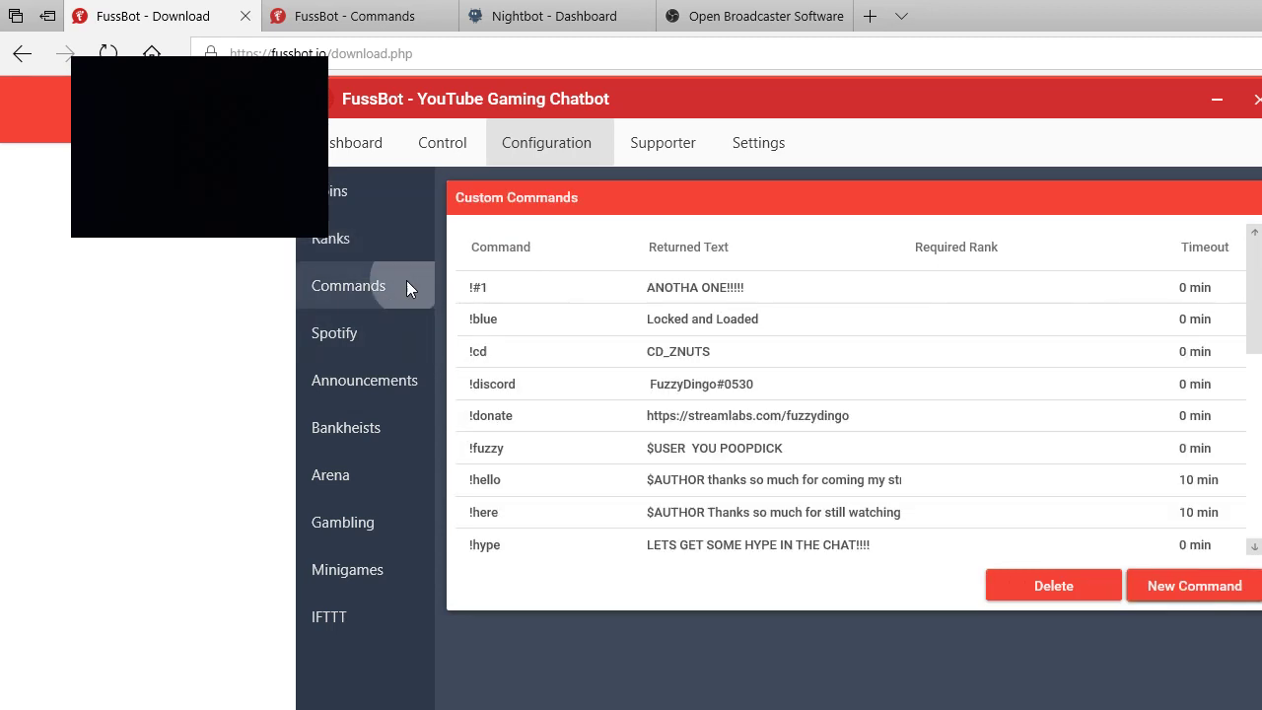
click(1213, 589)
click(691, 303)
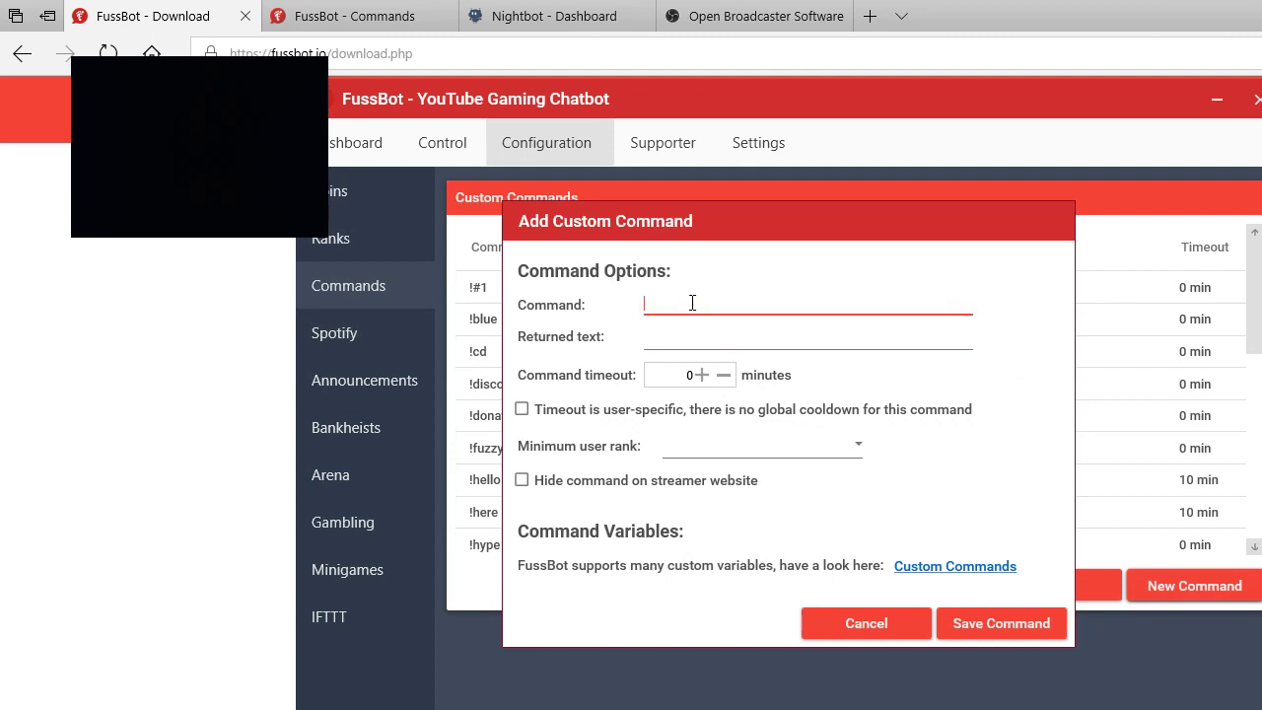
click(833, 621)
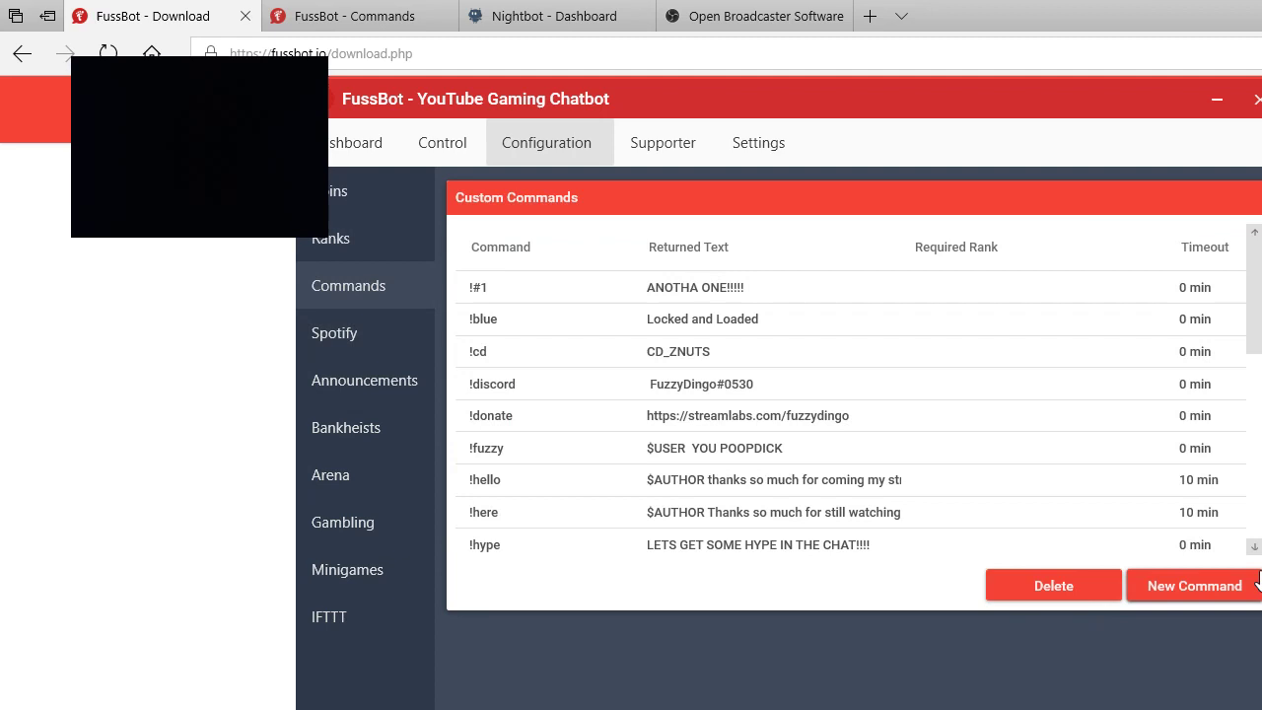
Step: Inspect the new custom command form, try its timeout adjustment, and consult the linked documentation on custom command variables before returning to FussBot
click(1213, 587)
click(779, 311)
click(722, 339)
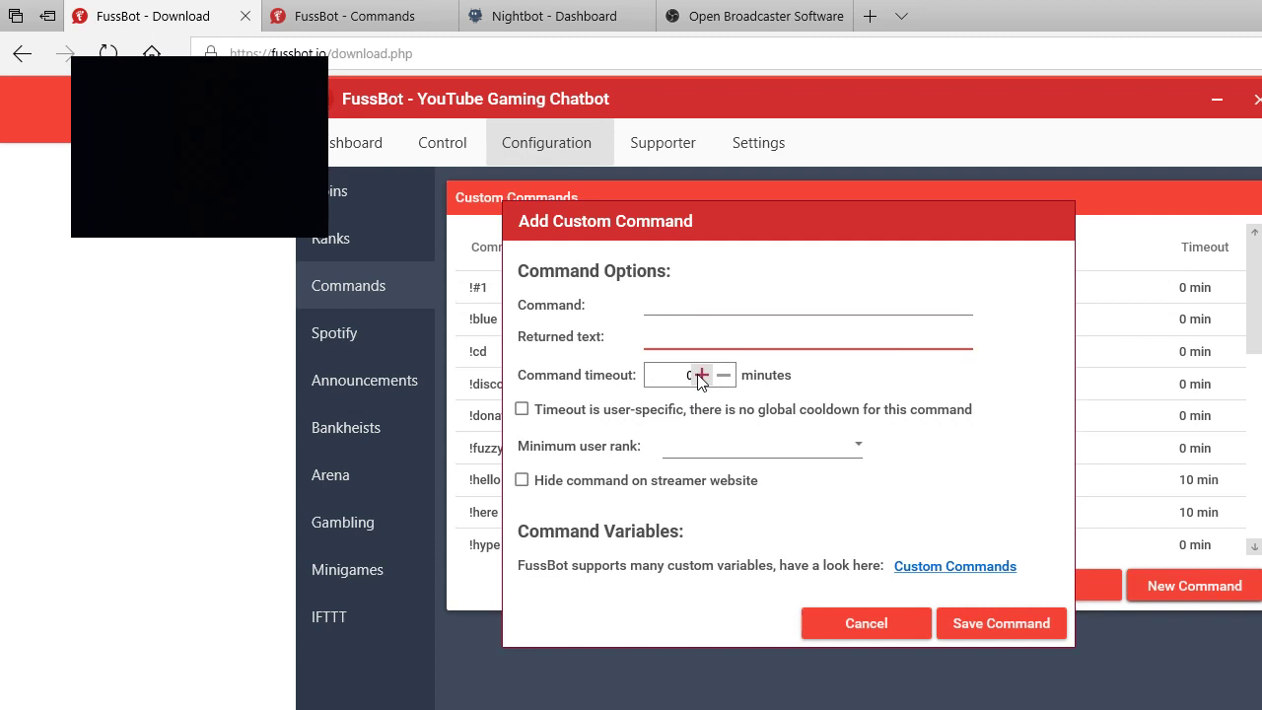
click(700, 375)
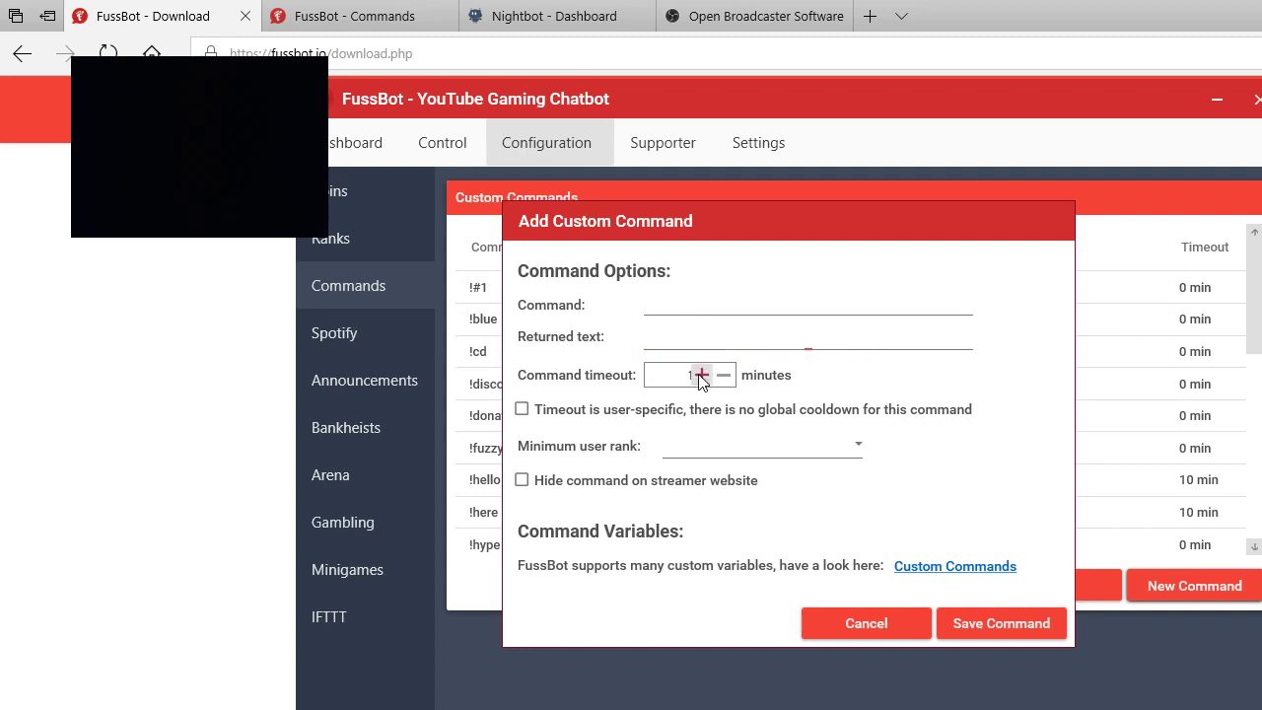
click(700, 375)
click(724, 374)
click(724, 375)
click(903, 568)
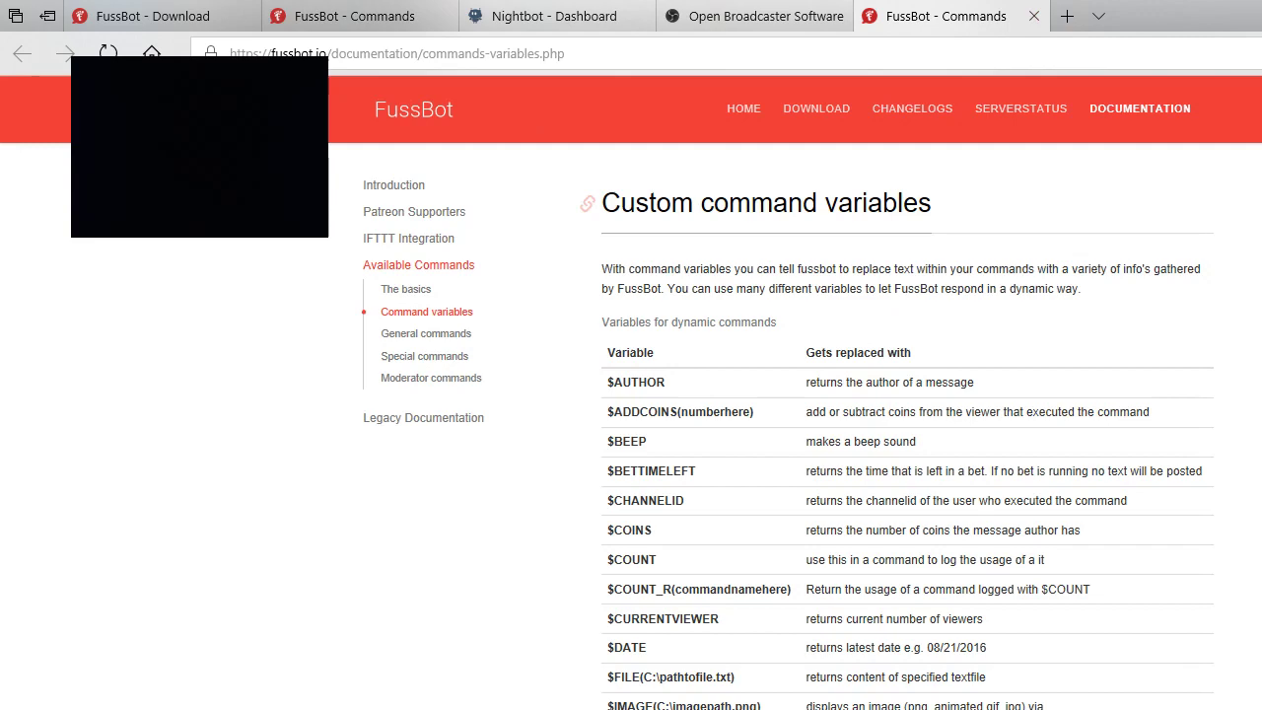
key(alt+Tab)
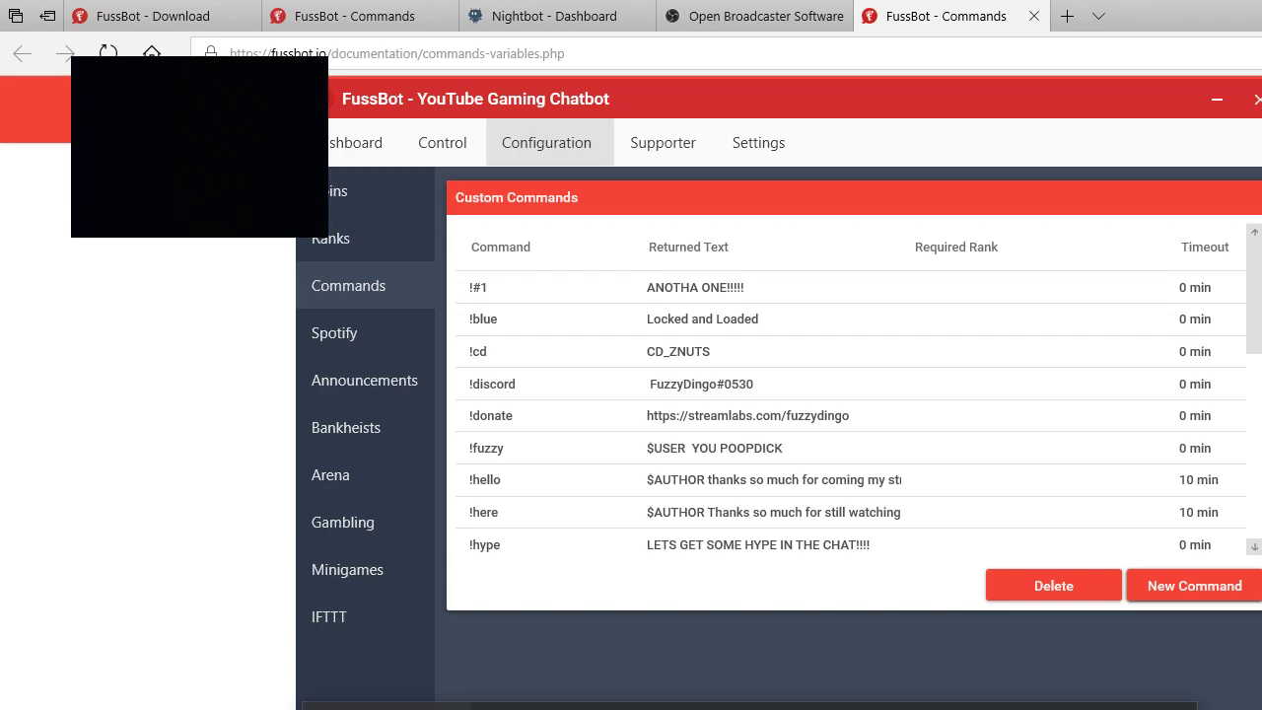
Step: View the Spotify settings and the announcements list, then inspect the blank form for adding a text announcement and cancel it
click(364, 338)
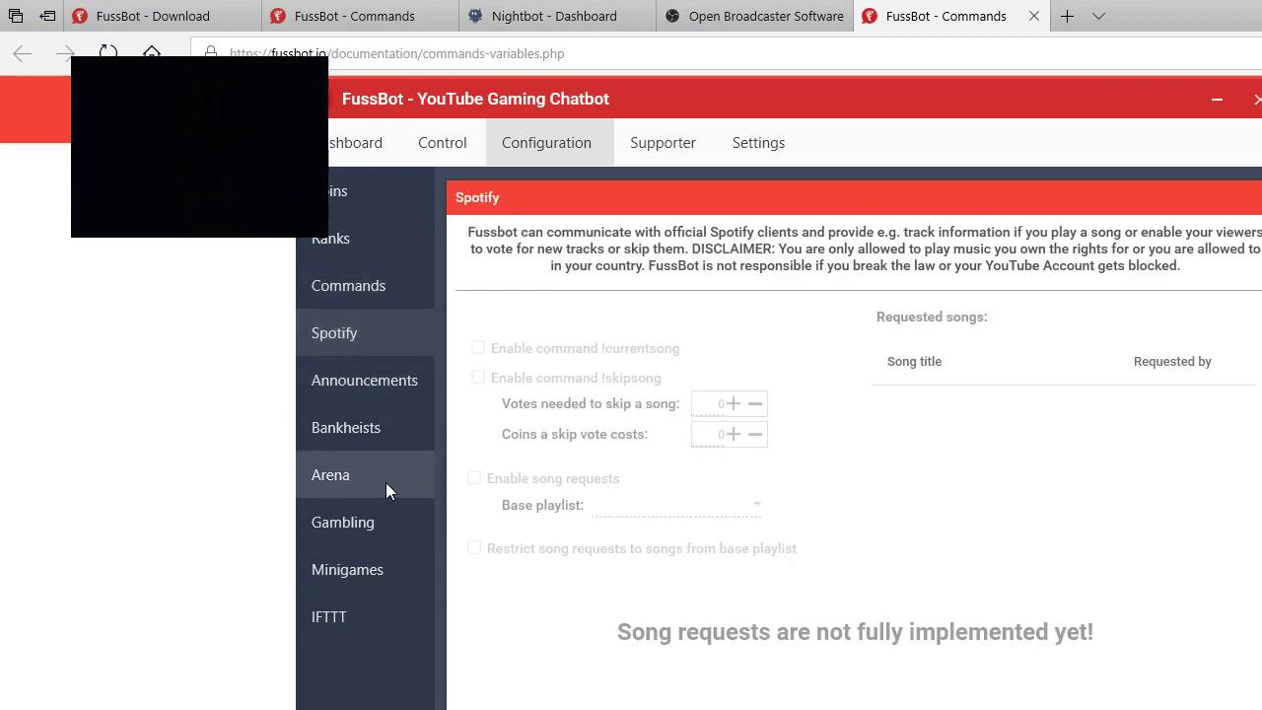
click(412, 388)
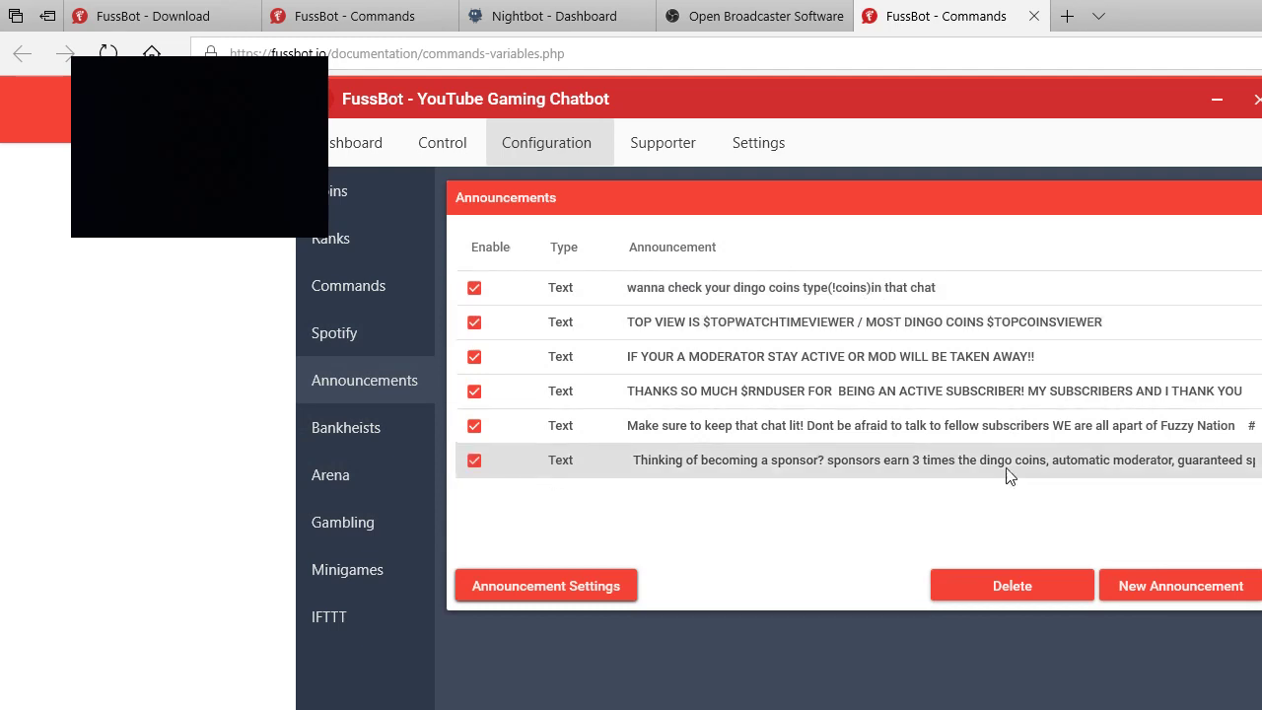
click(1148, 591)
click(710, 416)
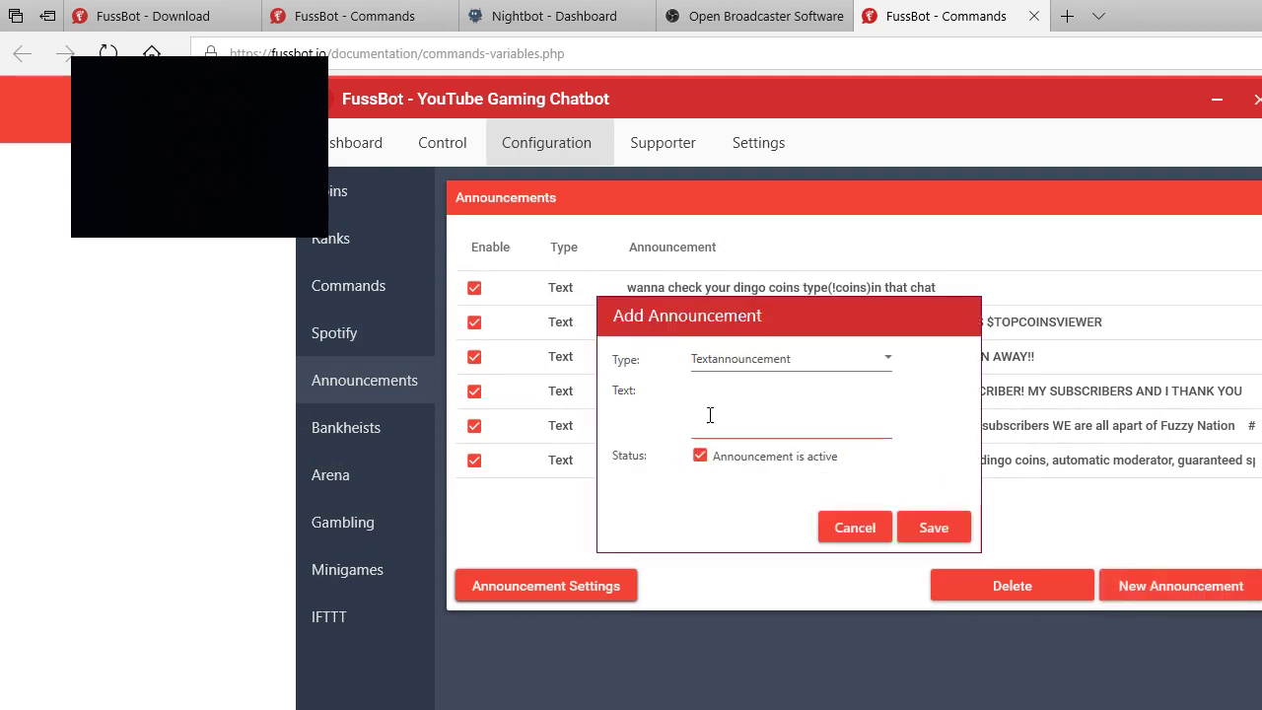
click(873, 532)
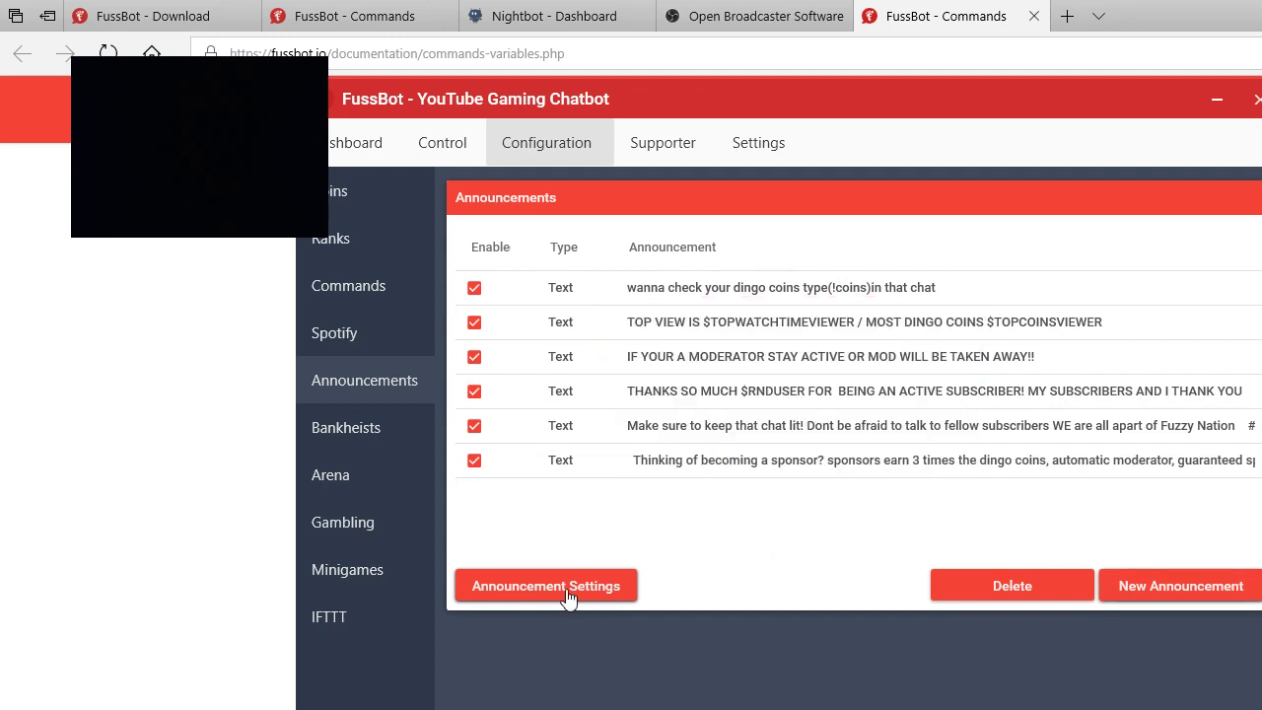
Step: Adjust the minutes between text announcements and between image announcements, and save the announcement settings
click(582, 586)
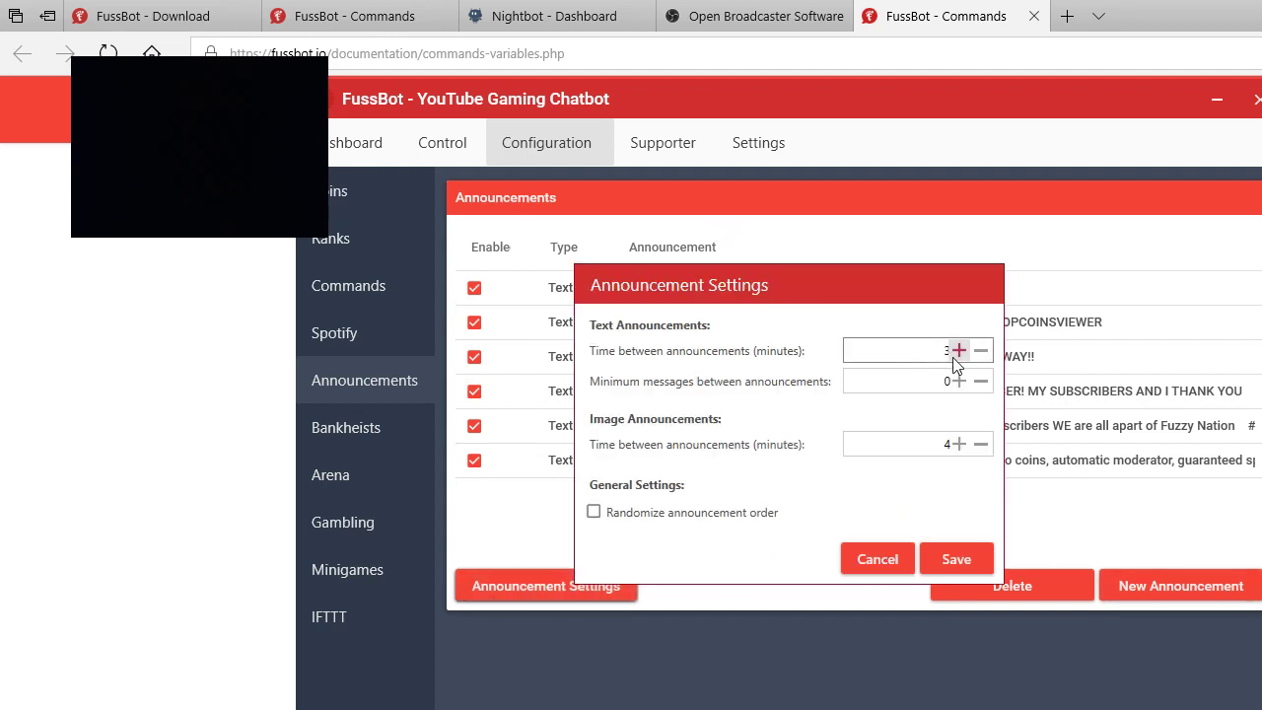
click(958, 444)
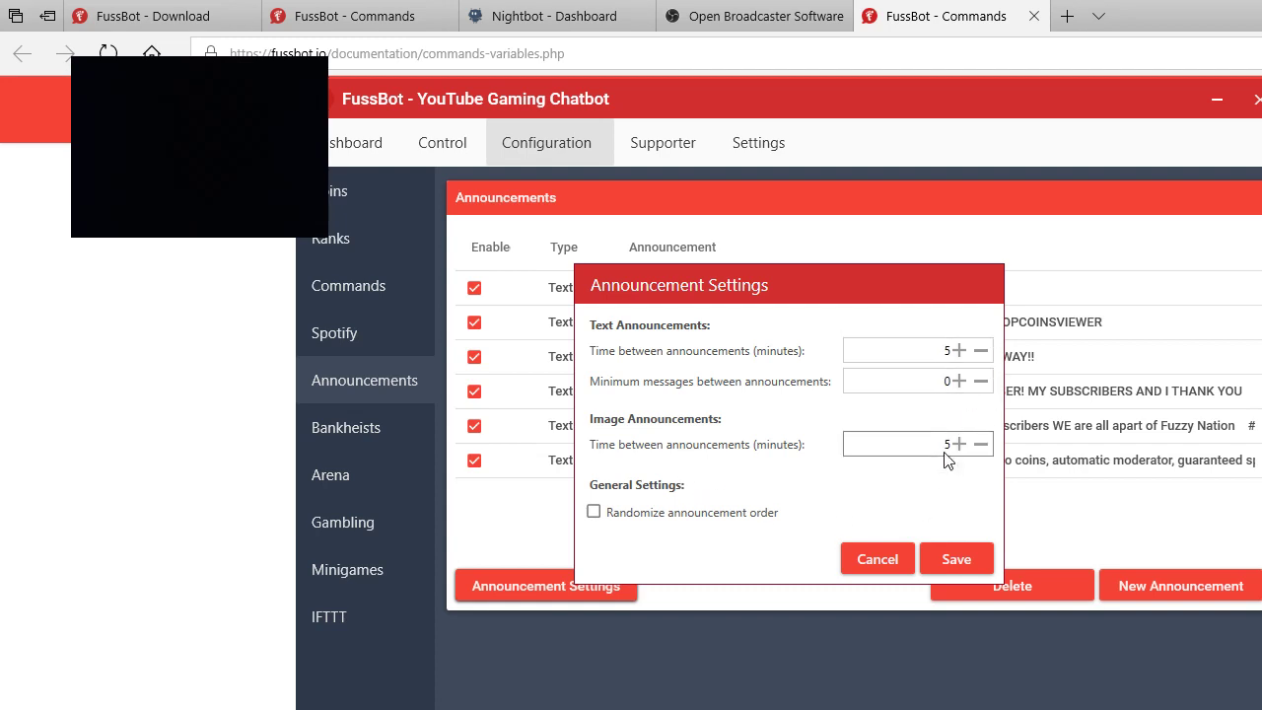
click(959, 446)
click(983, 444)
click(982, 350)
click(957, 561)
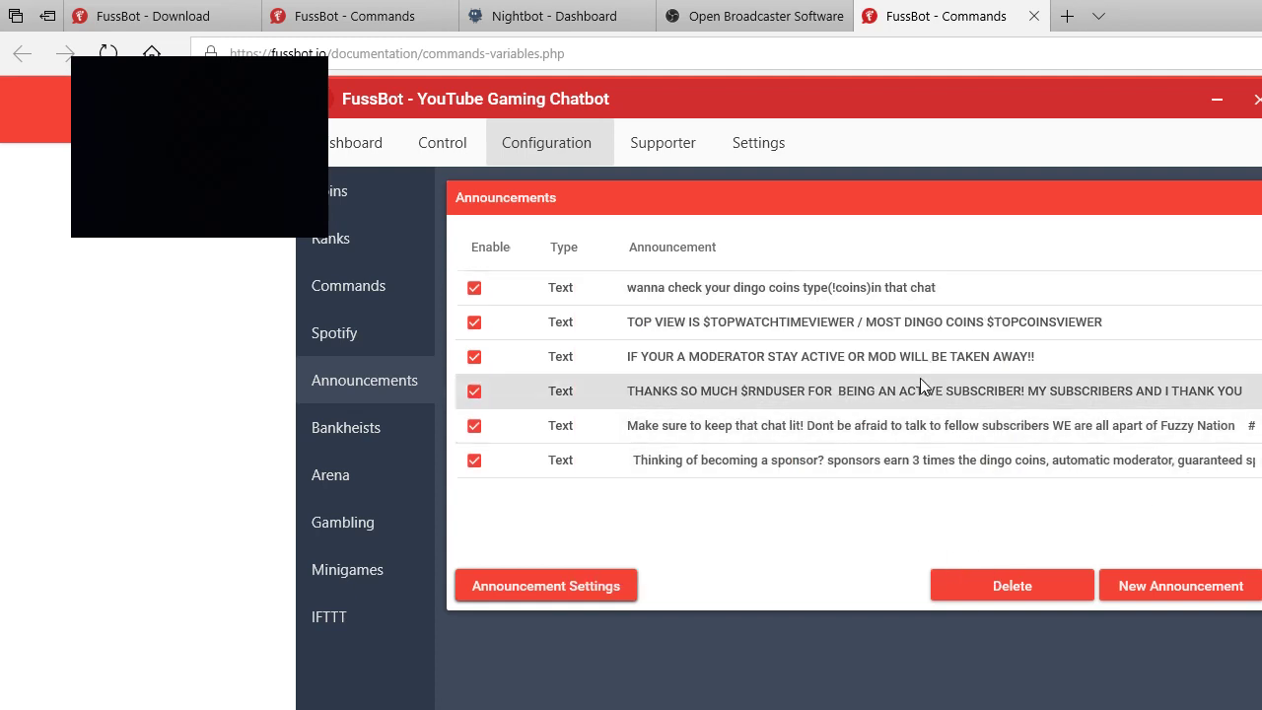
Step: Review the bankheist, arena, gambling and minigames configuration, and save the Flipcoin gambling settings
click(381, 429)
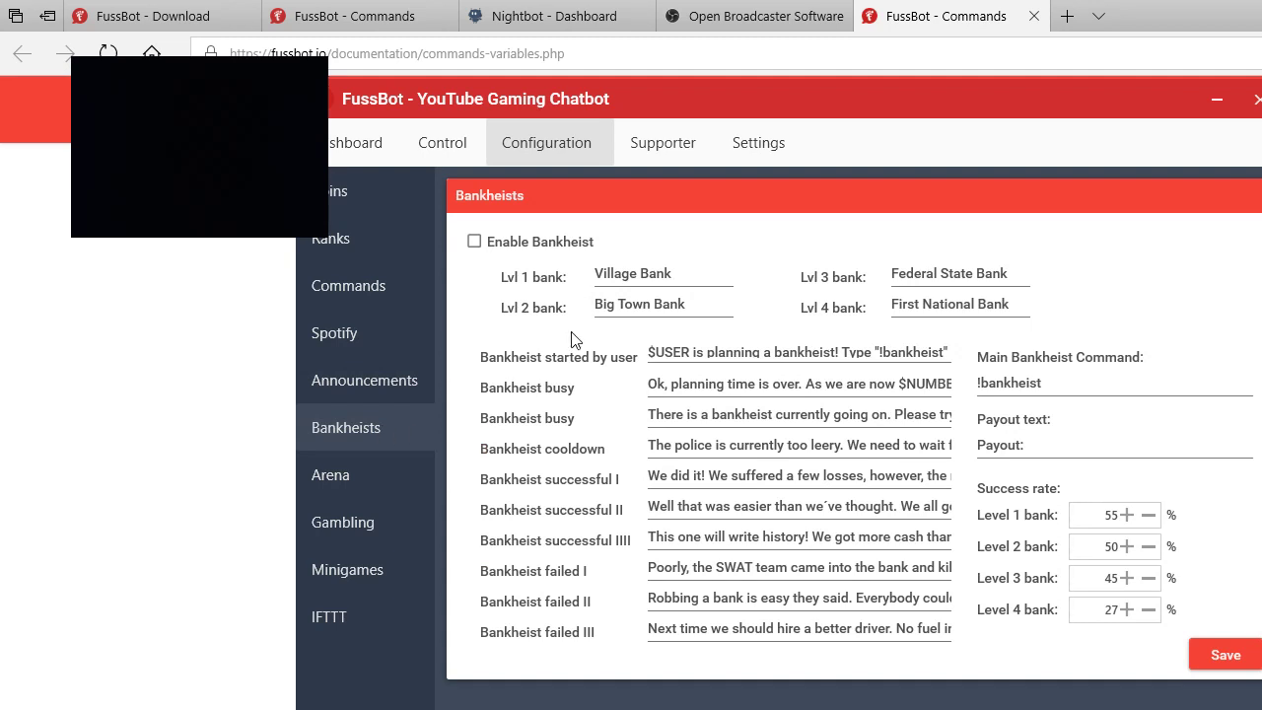
click(336, 475)
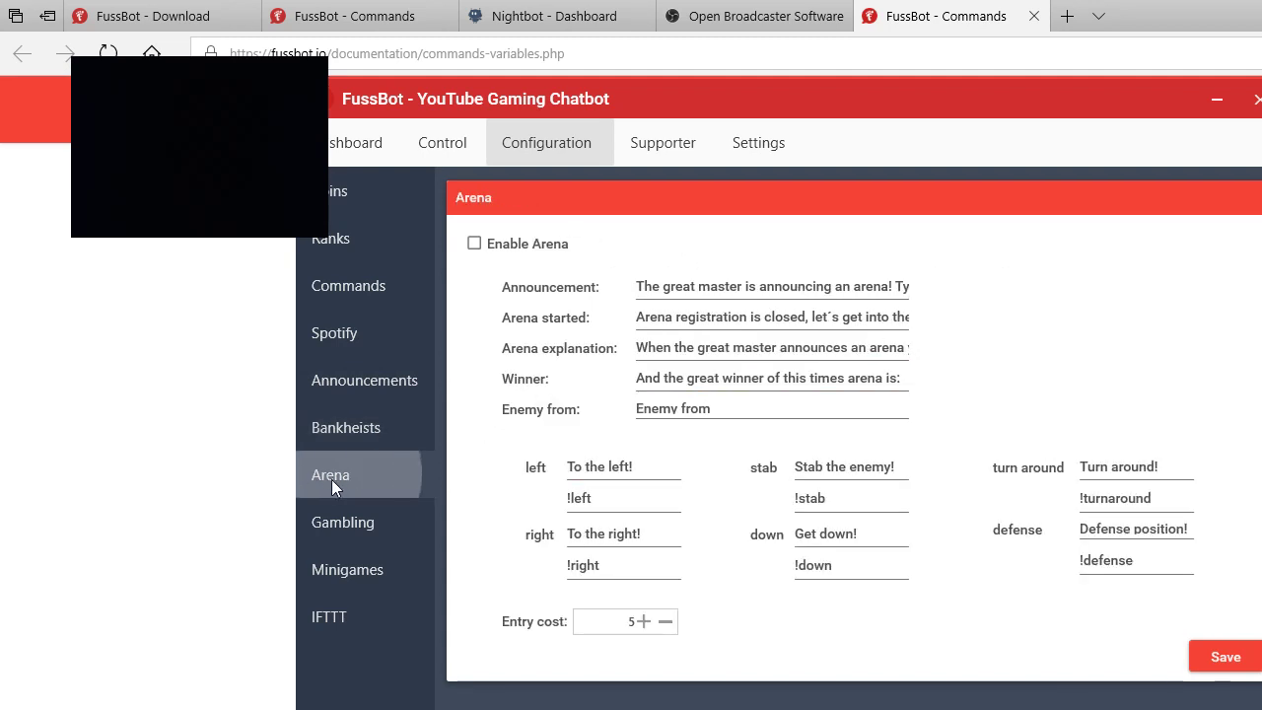
click(344, 532)
click(373, 577)
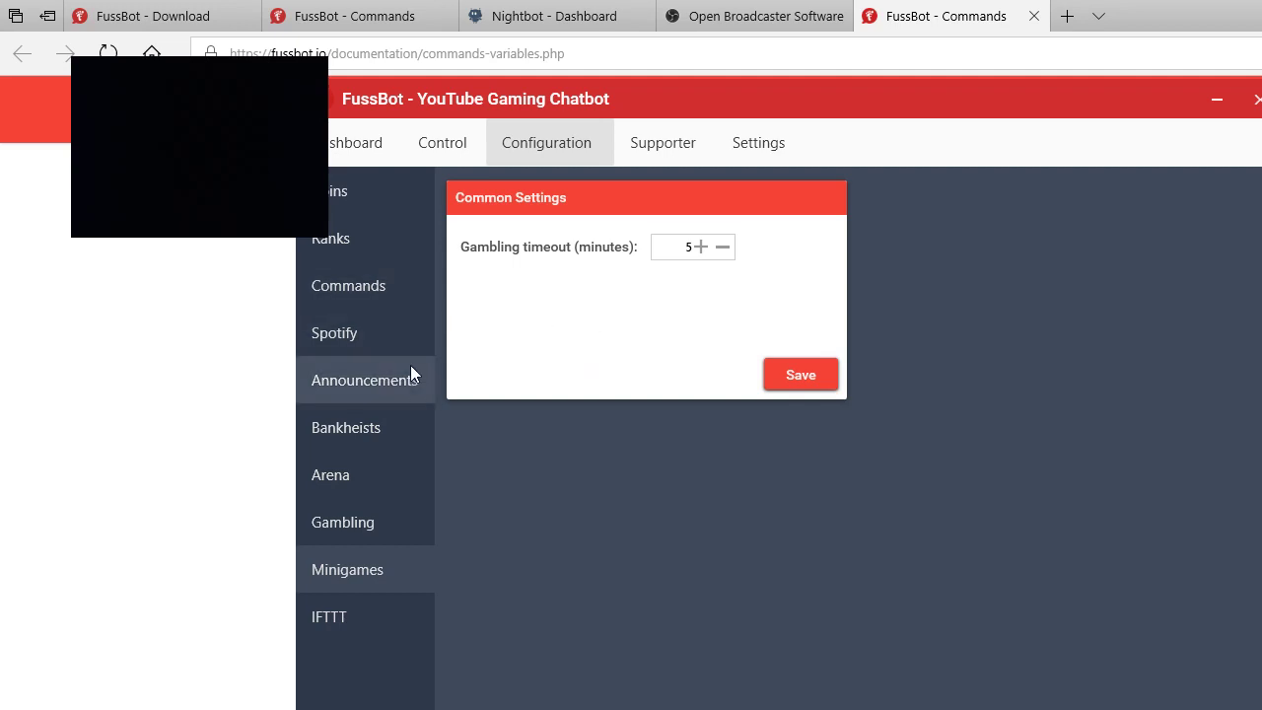
click(385, 530)
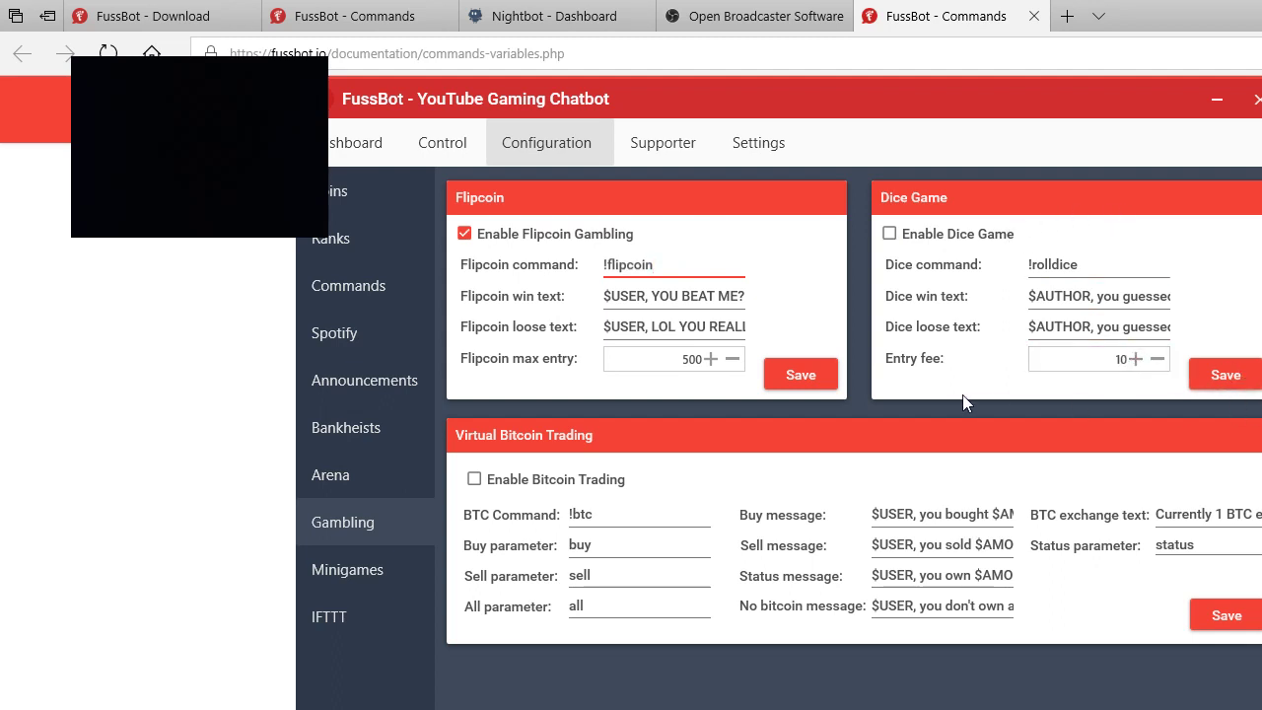
click(795, 377)
Step: Look through the stream control features: countdown, queue, bet, poll, giveaway, auction and the viewers list
click(460, 153)
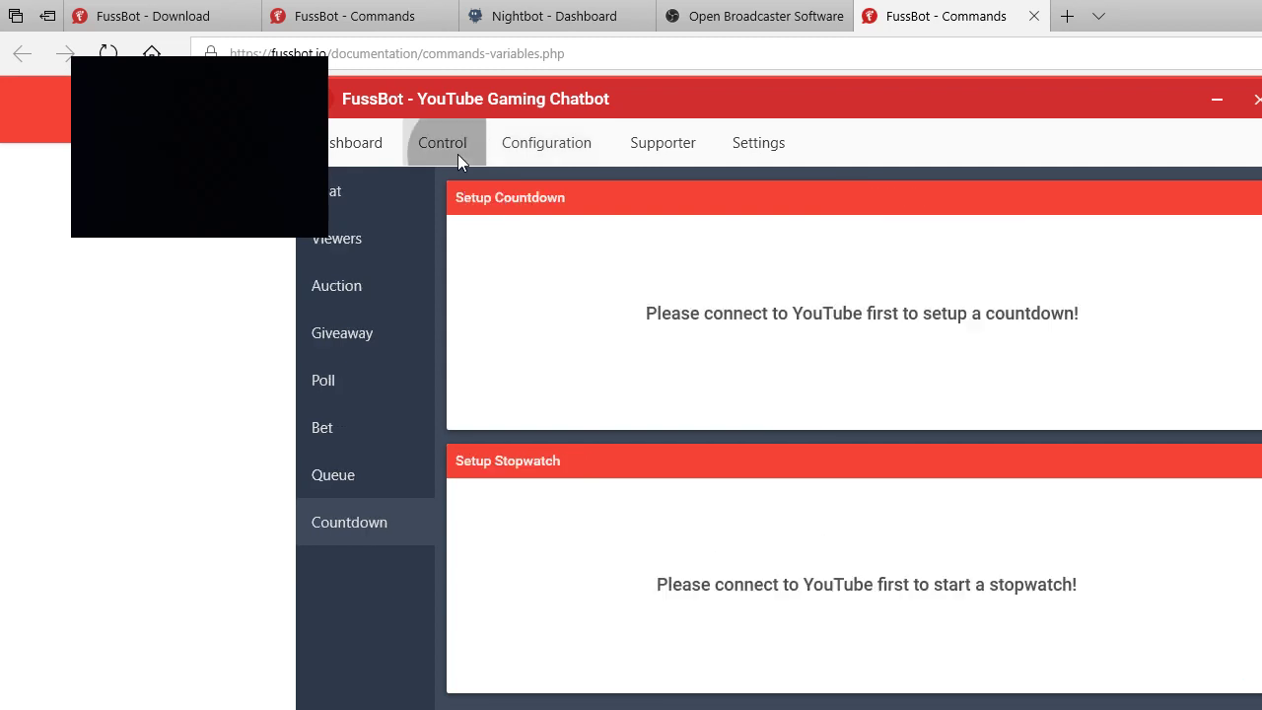
click(357, 483)
click(334, 434)
click(326, 385)
click(332, 337)
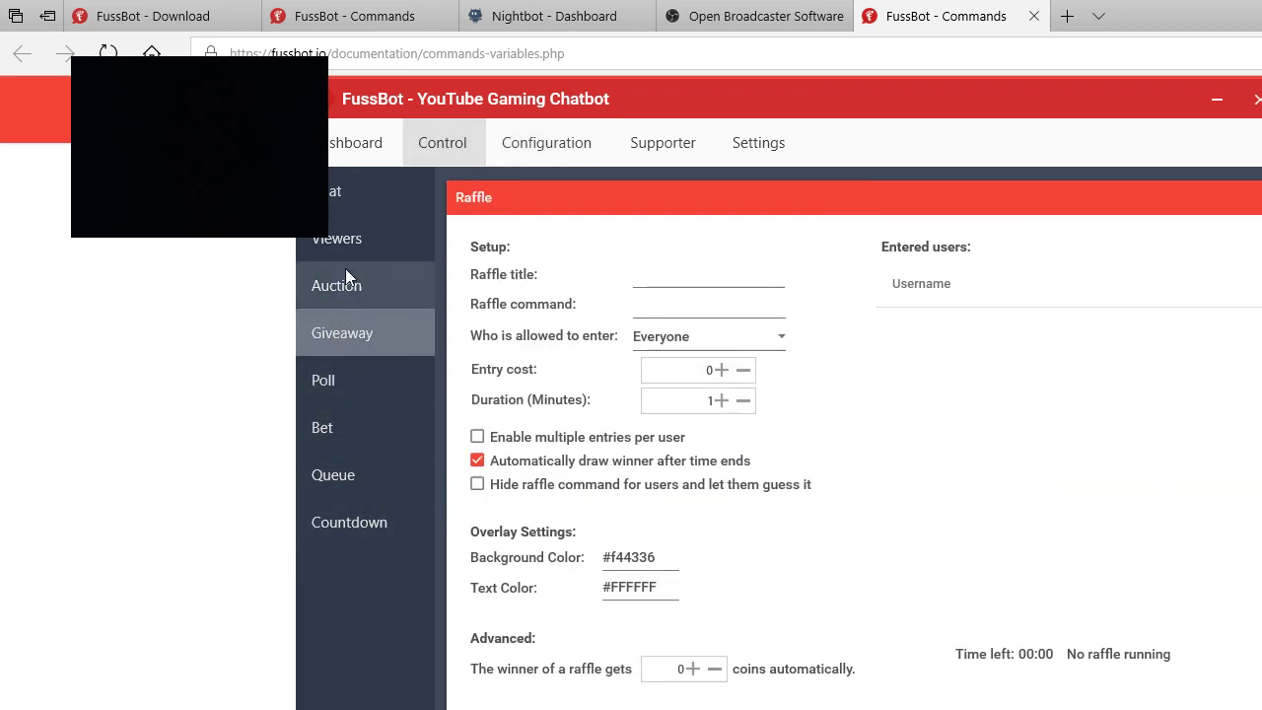
click(353, 279)
click(363, 239)
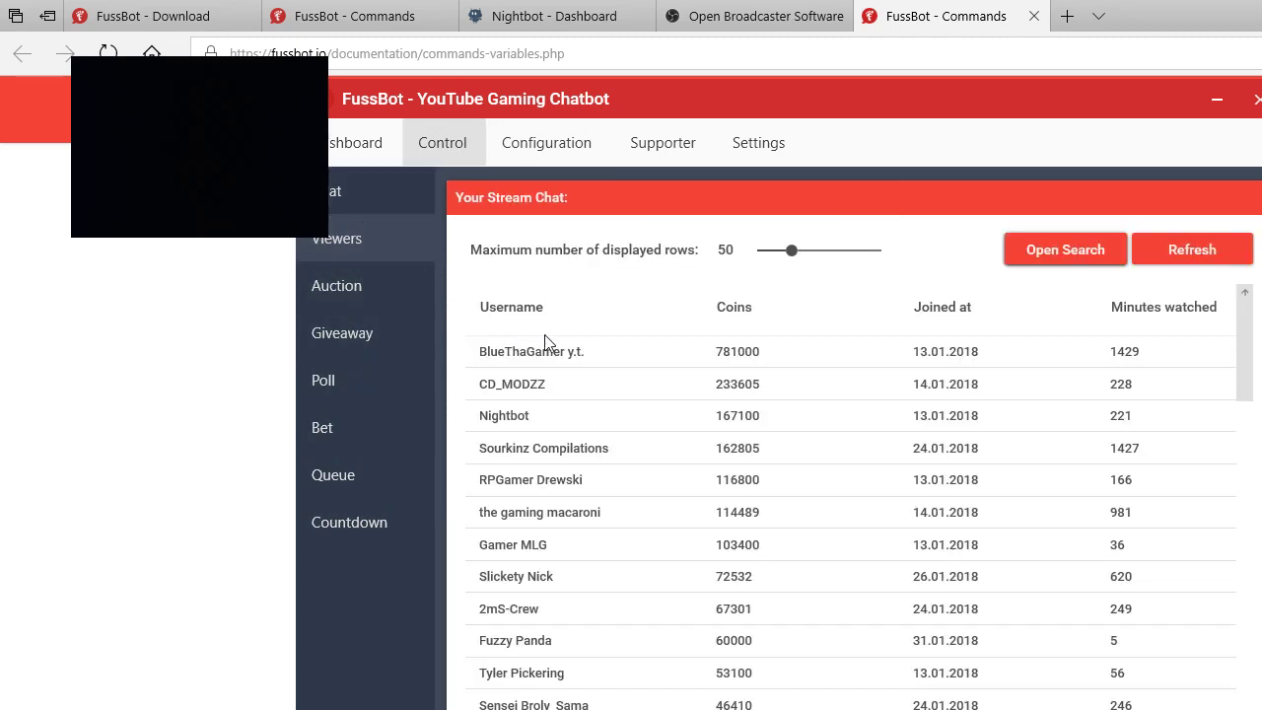
Step: Inspect the editable stats of the first viewer in the list, cancel without changes, and refresh the viewers list
right_click(582, 367)
click(621, 393)
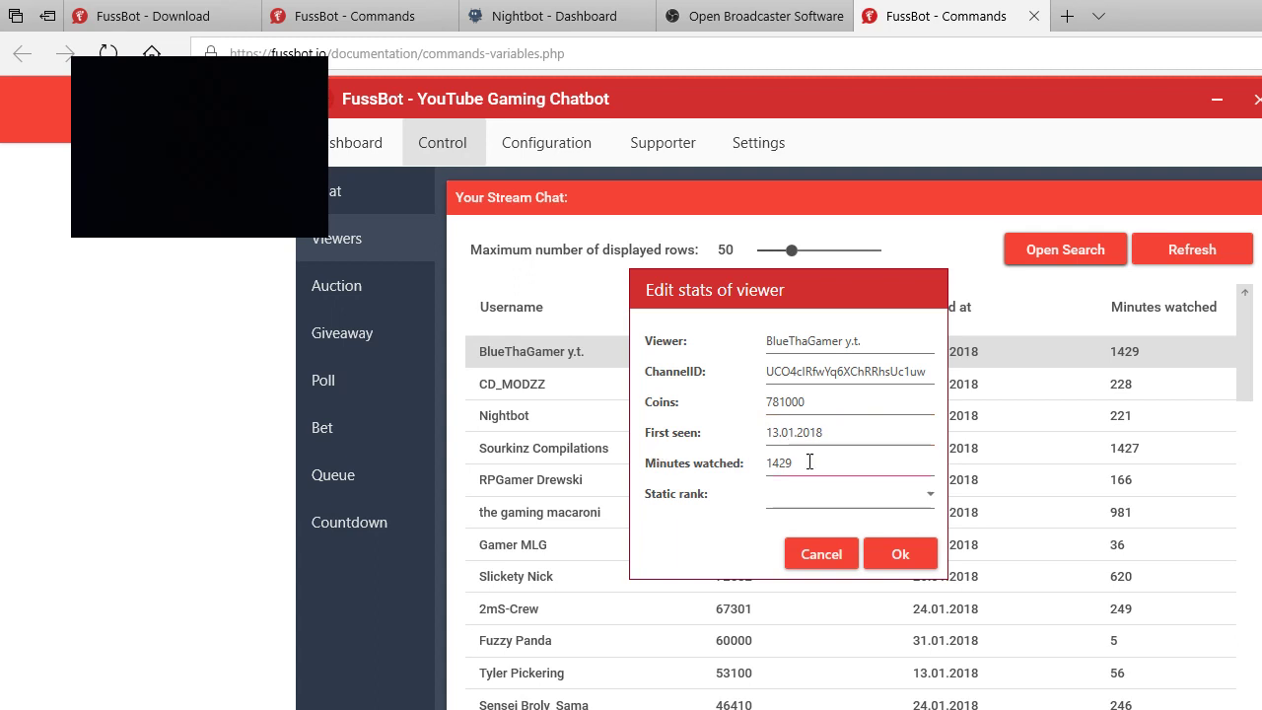
click(858, 557)
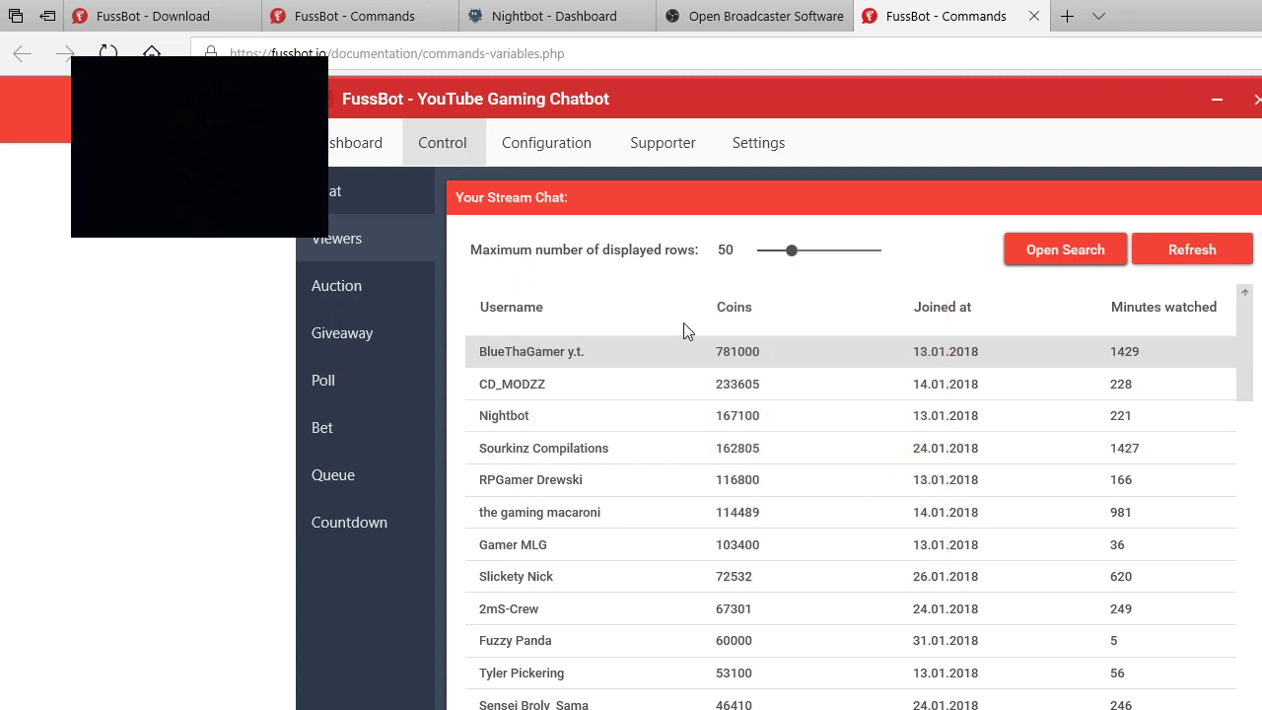
click(1204, 273)
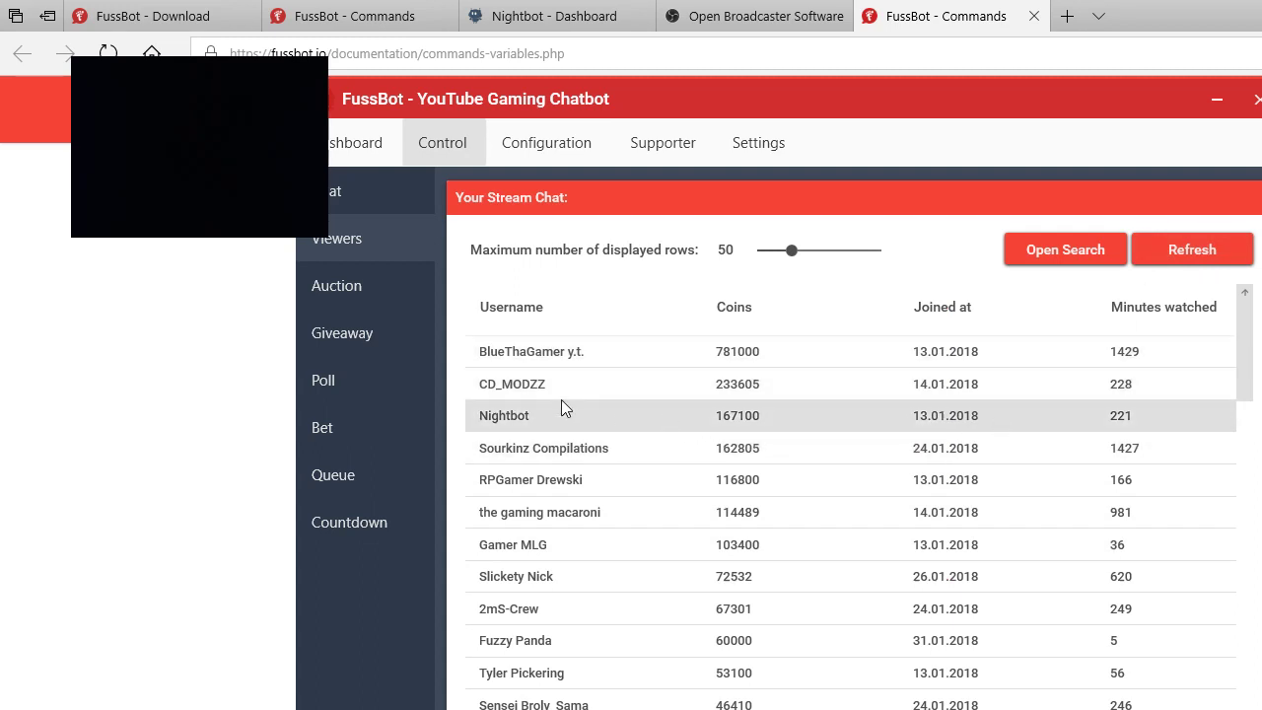
Step: Revisit the countdown and queue, and examine the setup options for bets, polls and giveaway raffles
click(401, 509)
click(381, 470)
click(380, 430)
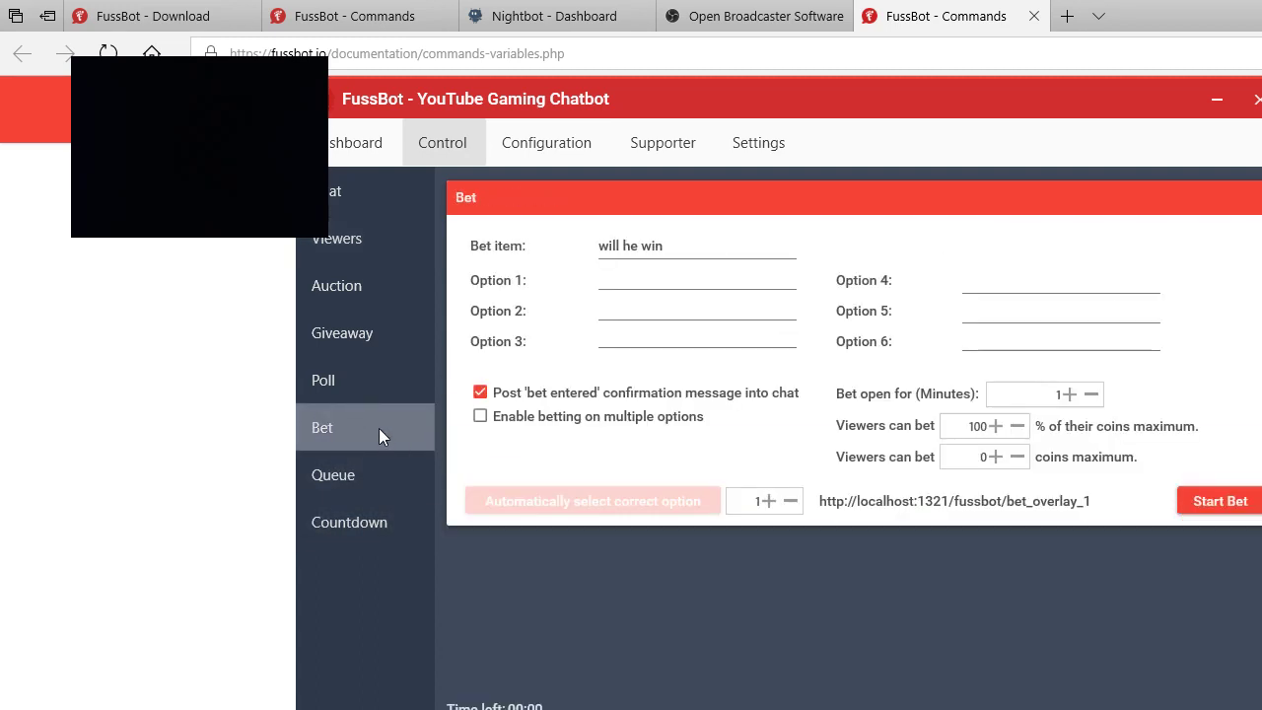
click(631, 245)
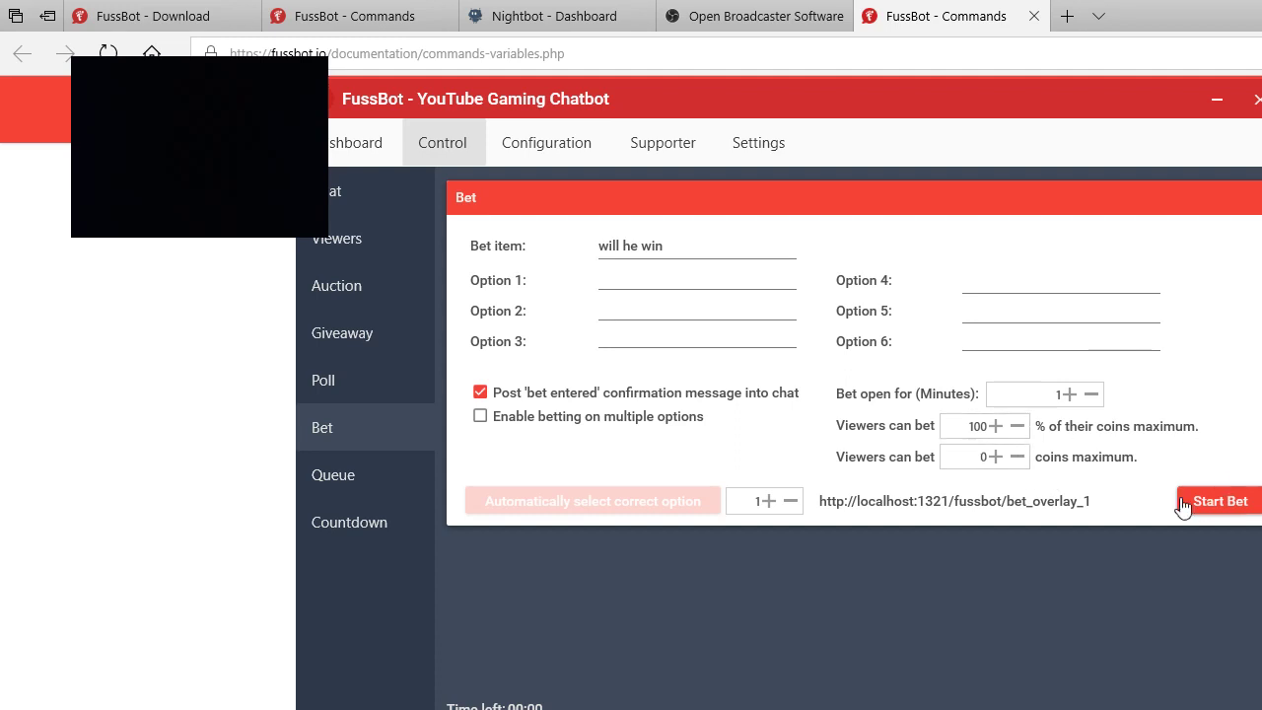
click(343, 376)
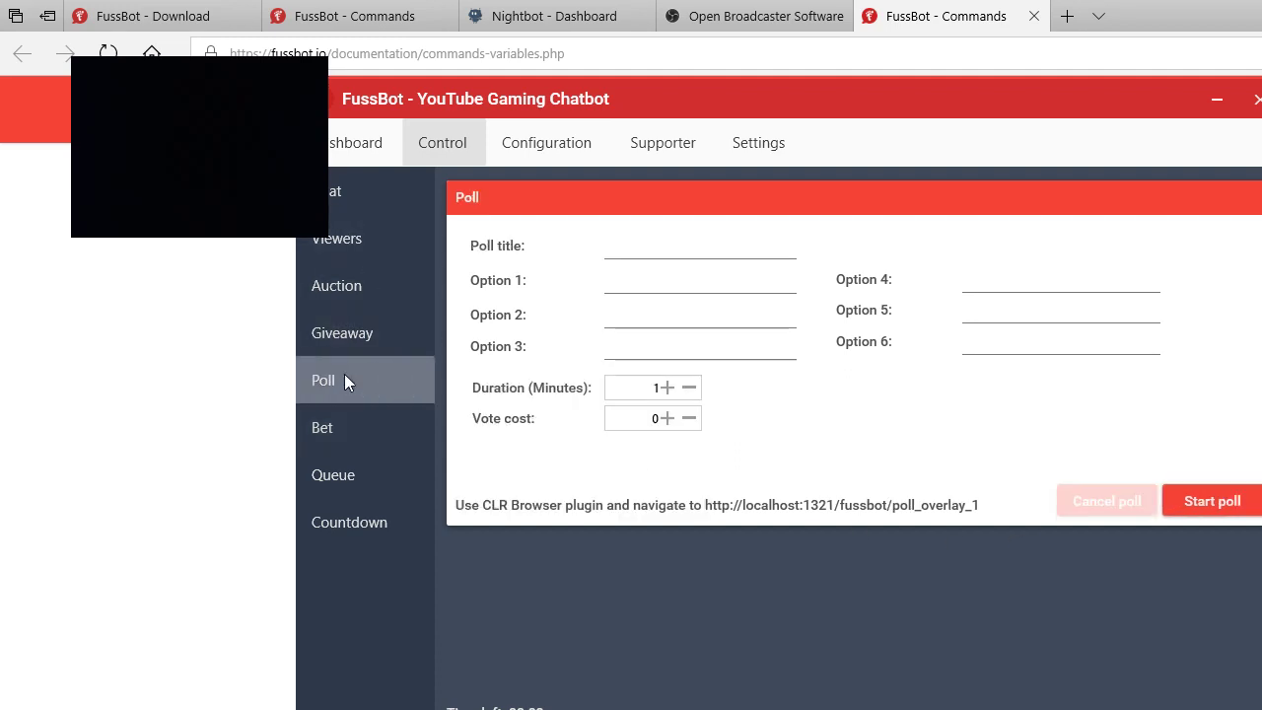
click(351, 329)
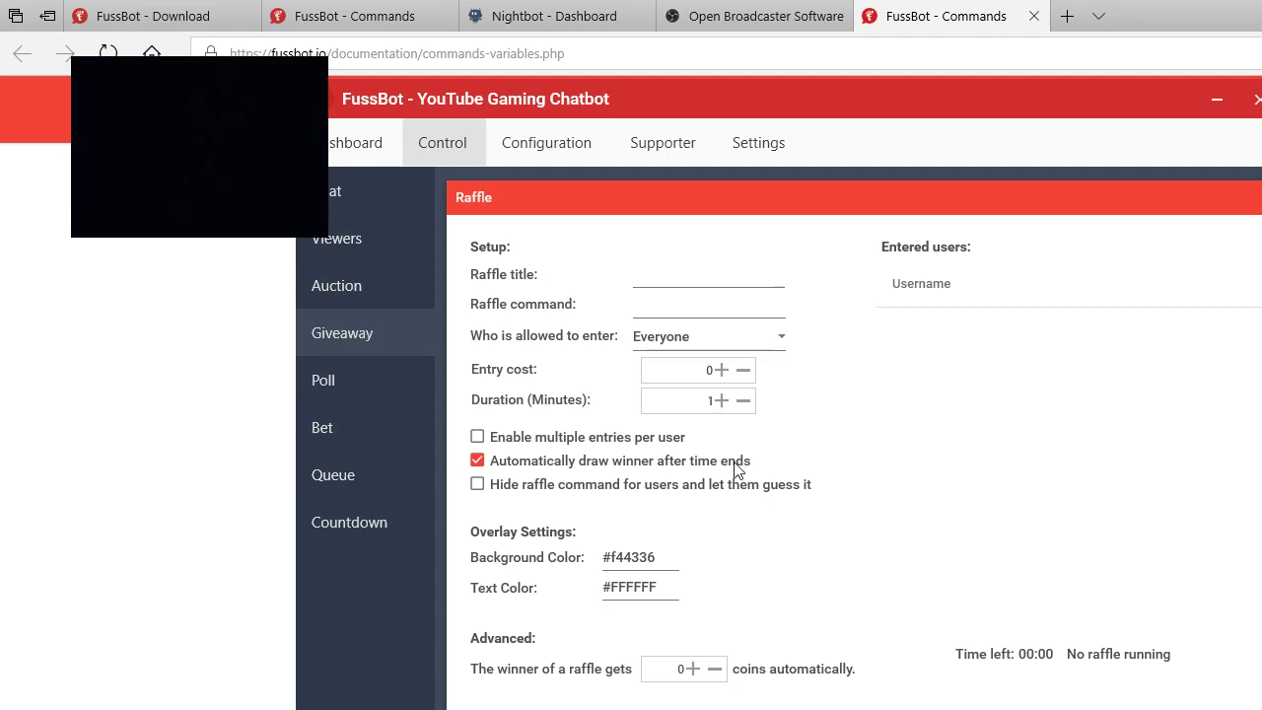
Step: Check the account and livestream status on the dashboard, and switch to OBS
click(398, 160)
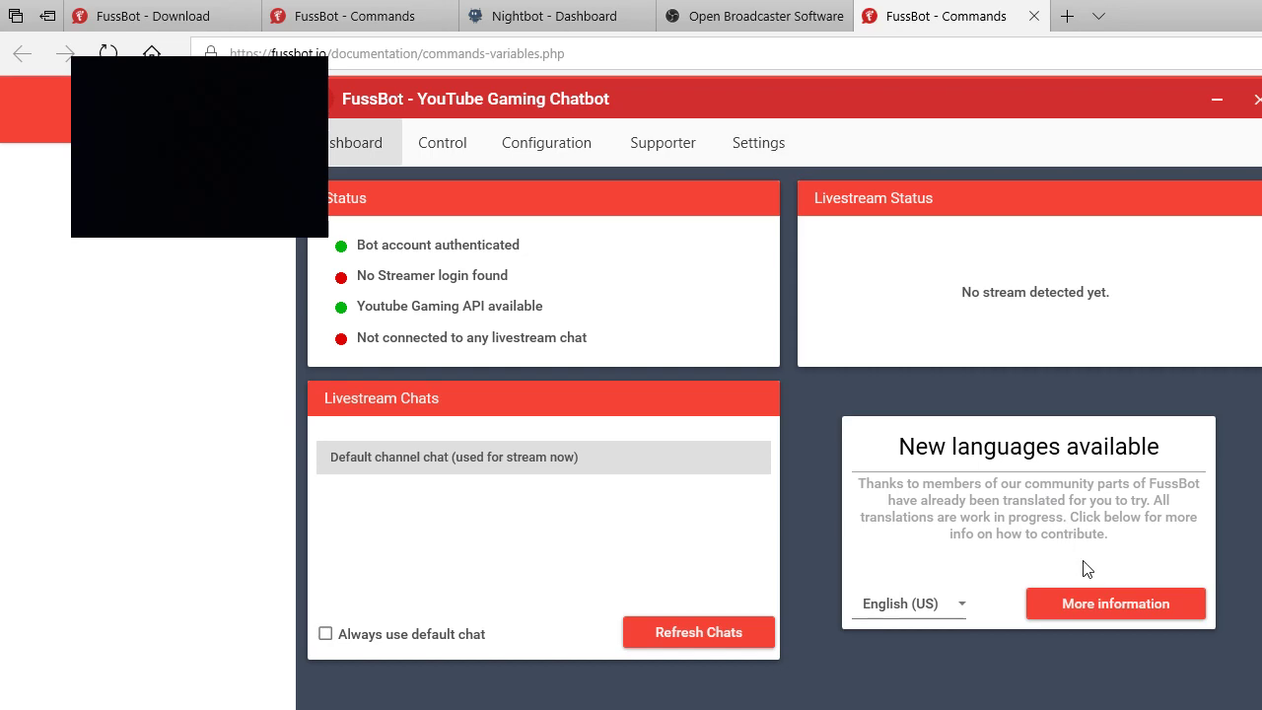
key(alt+Tab)
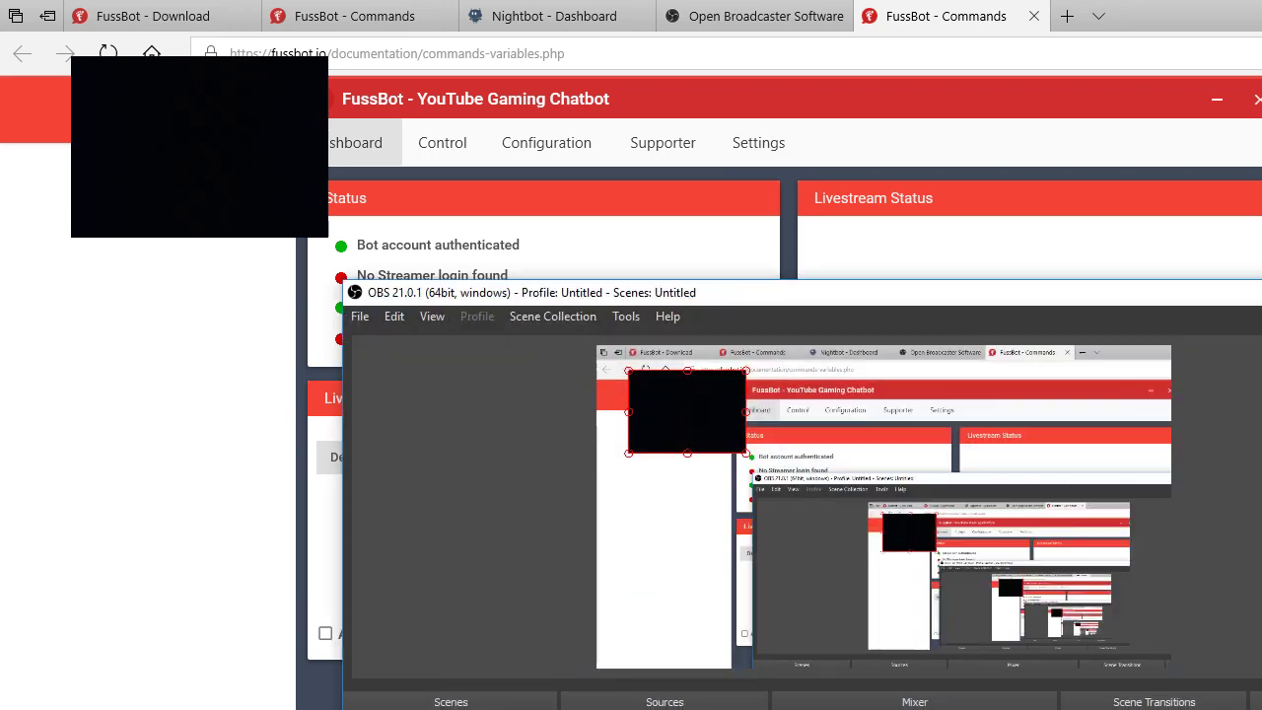